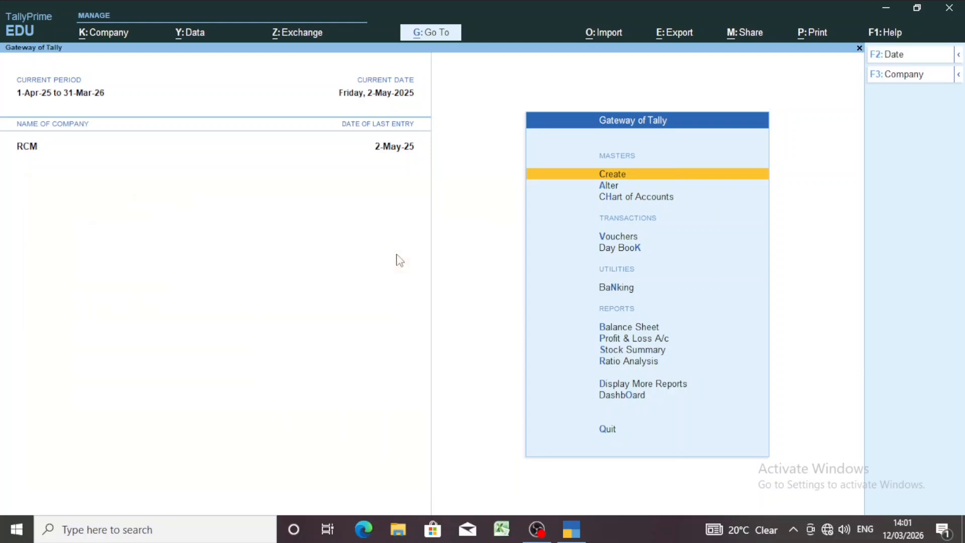
- Open the company ABC PVT LTD from the list of companies
{"action": "key", "text": "alt"}
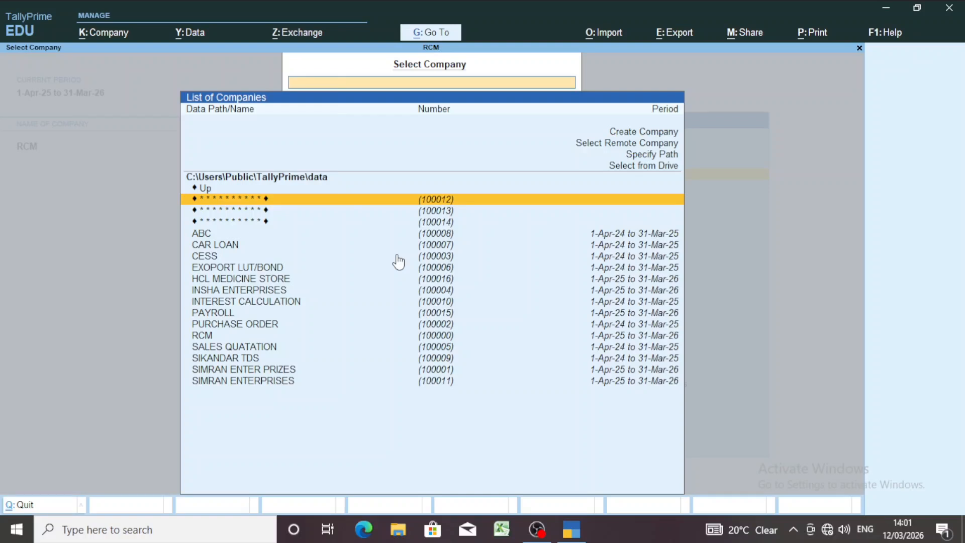
{"action": "key", "text": "Return"}
{"action": "key", "text": "Return"}
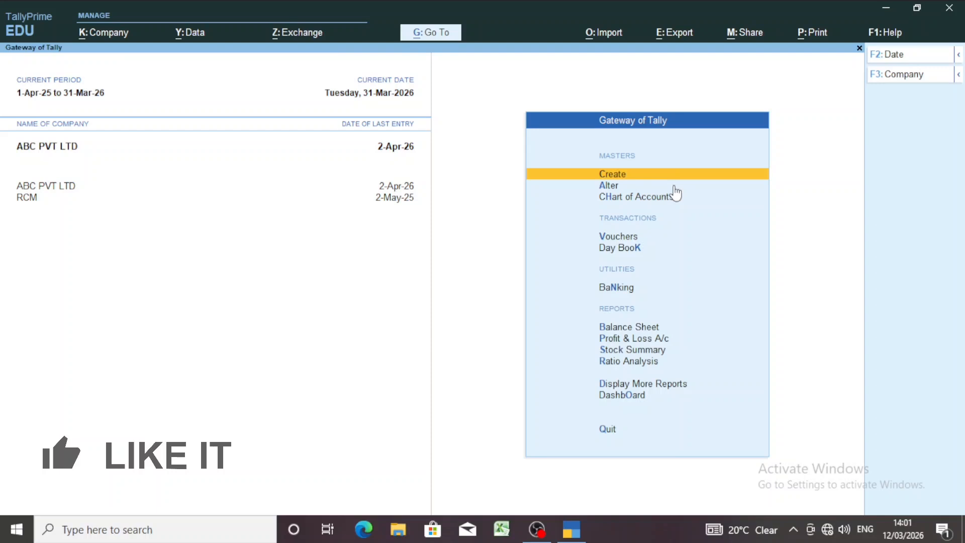
- Start a journal voucher in ABC PVT LTD and set its date to 1-Apr-25
{"action": "key", "text": "Down"}
{"action": "key", "text": "Down"}
{"action": "key", "text": "Down"}
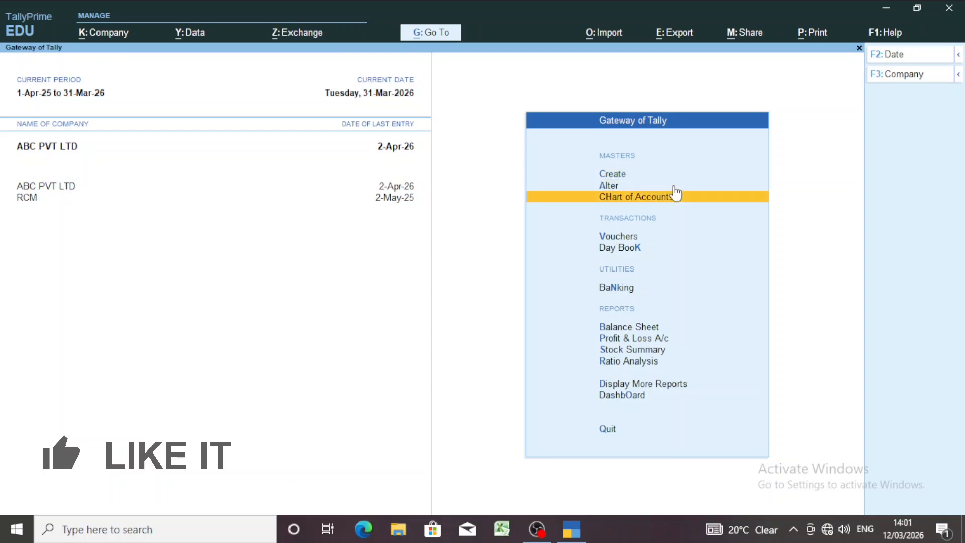
{"action": "key", "text": "Return"}
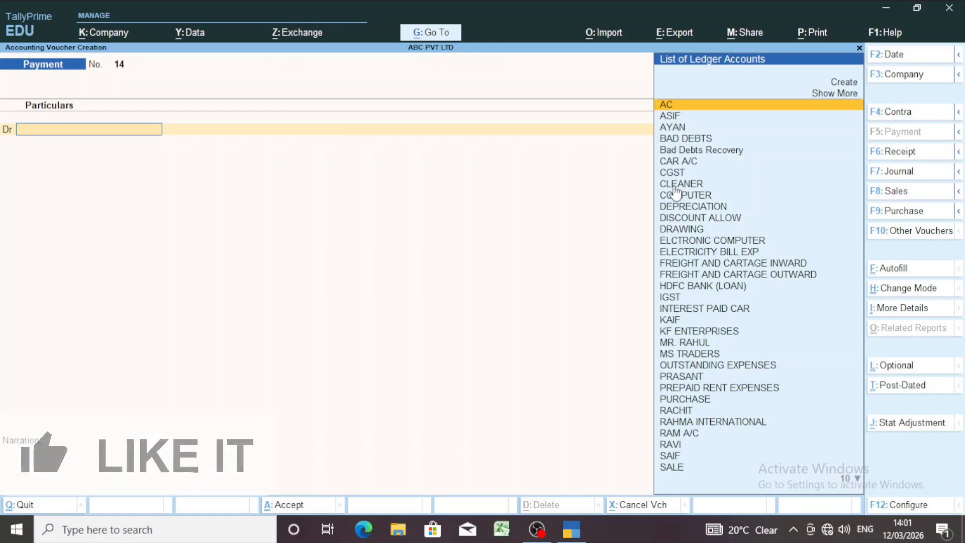
{"action": "key", "text": "F7"}
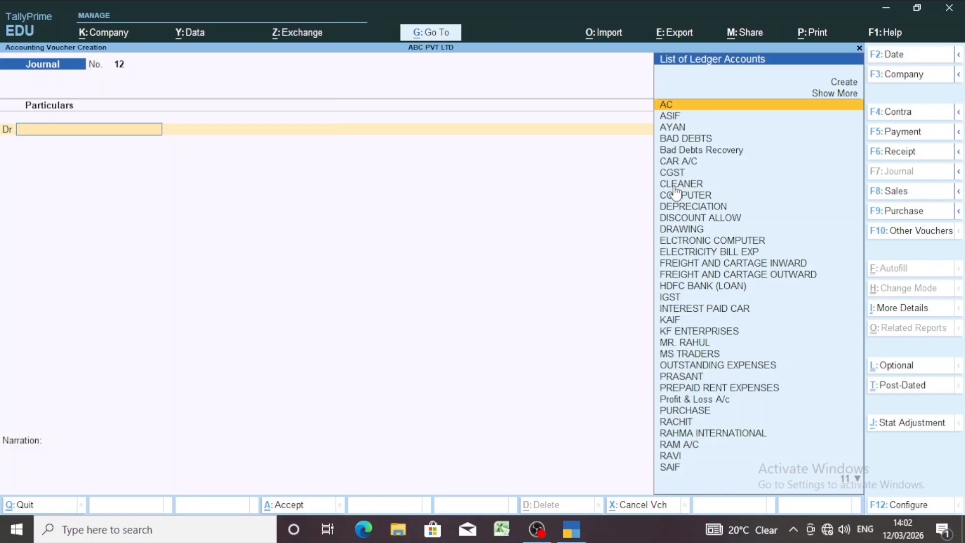
{"action": "key", "text": "F2"}
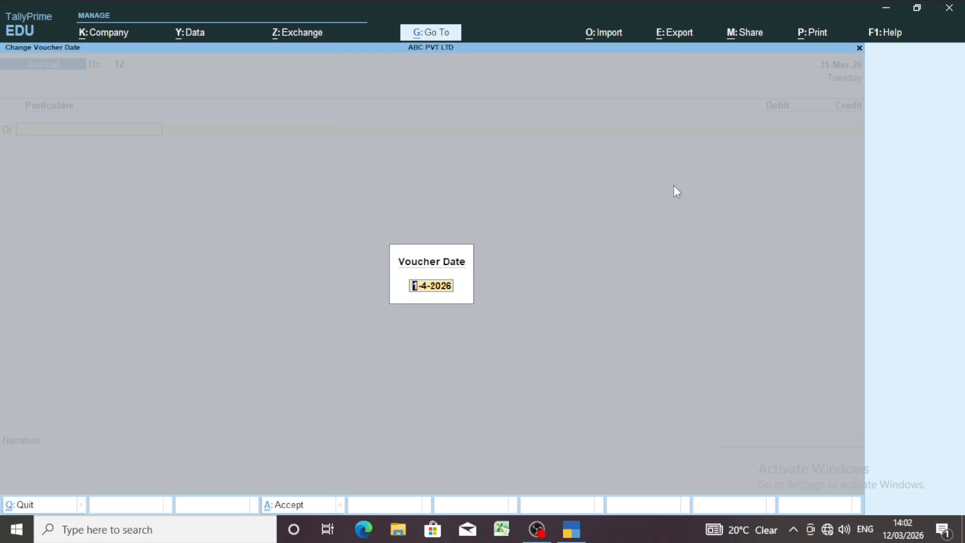
{"action": "type", "text": "1.4"}
{"action": "key", "text": "Return"}
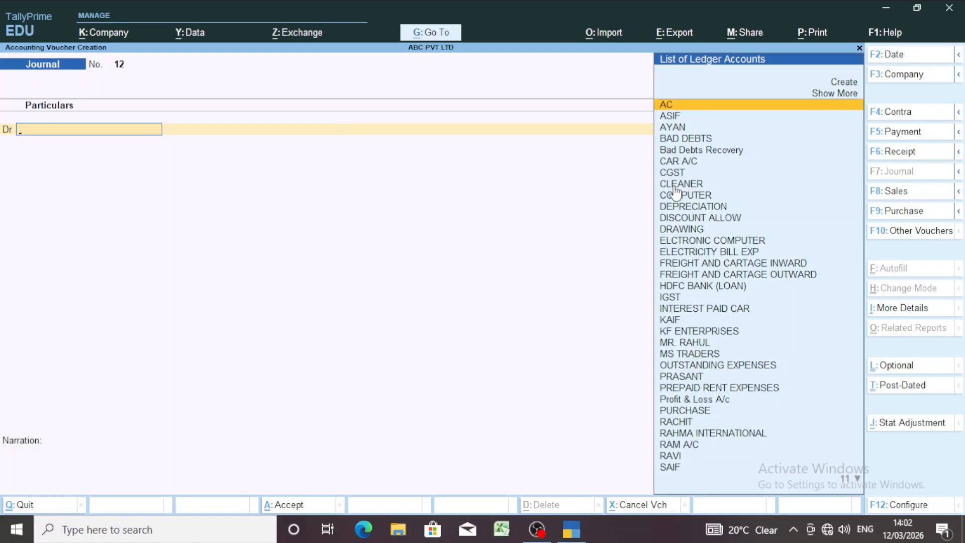
- Start a new ledger named ADITYA REAL STATE from the voucher's debit line and group it under Sundry Creditors
{"action": "key", "text": "alt"}
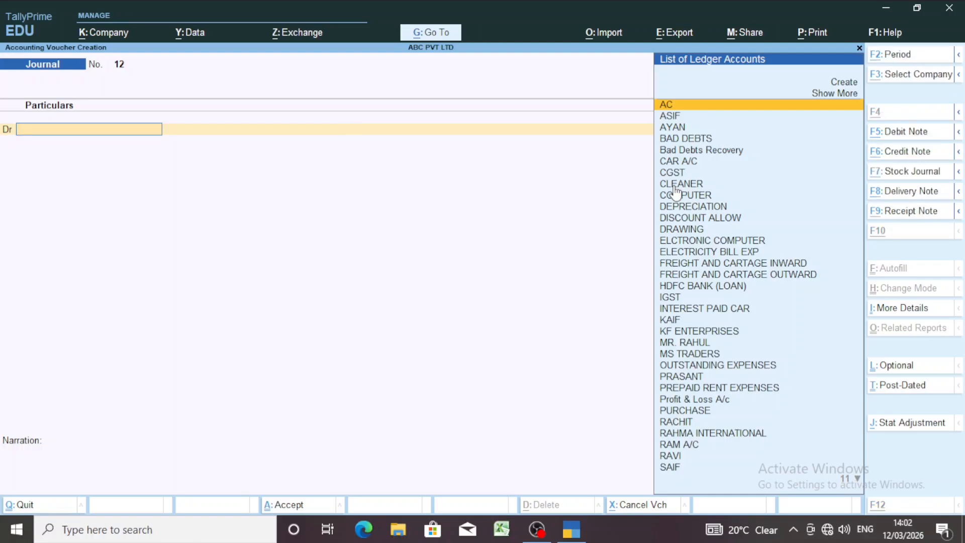
{"action": "key", "text": "alt+c"}
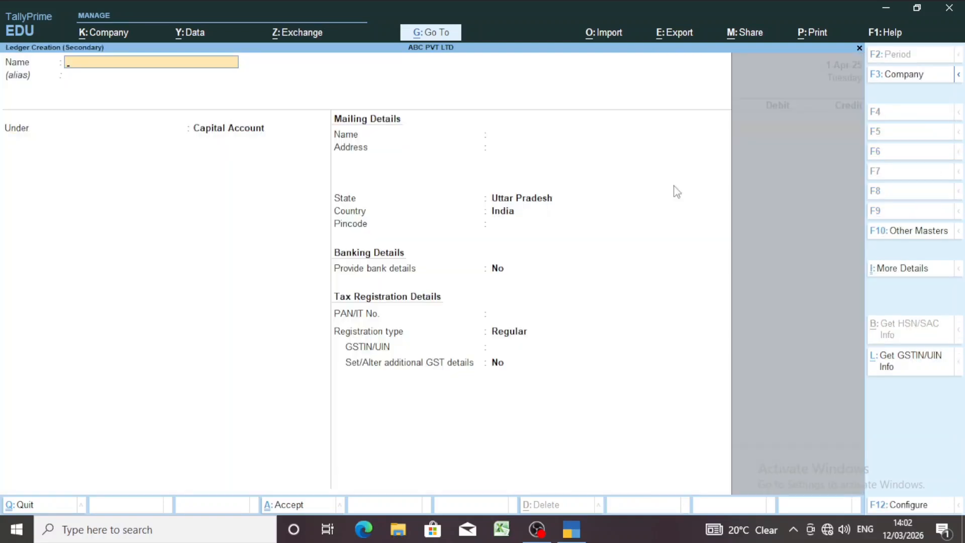
{"action": "type", "text": "ADITYA REAL STATE"}
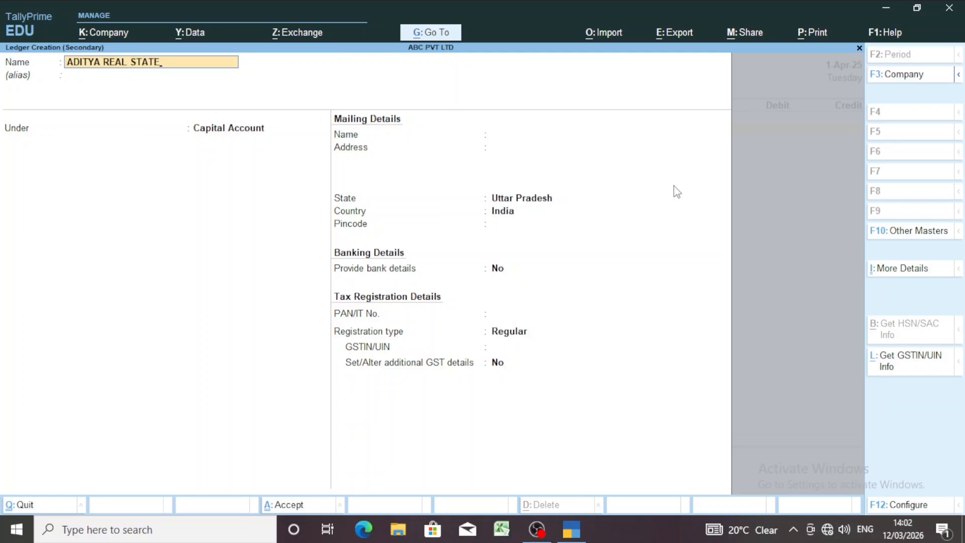
{"action": "key", "text": "Return"}
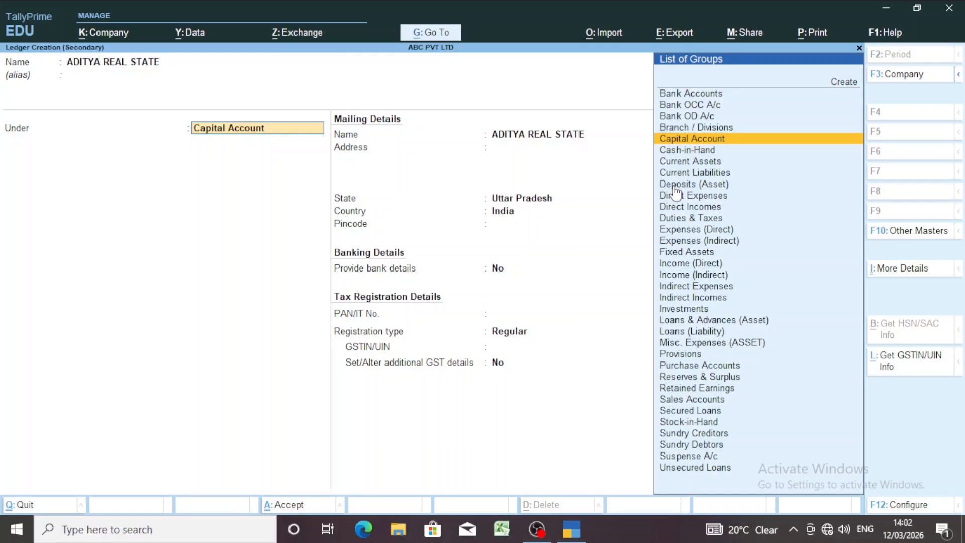
{"action": "type", "text": "SU"}
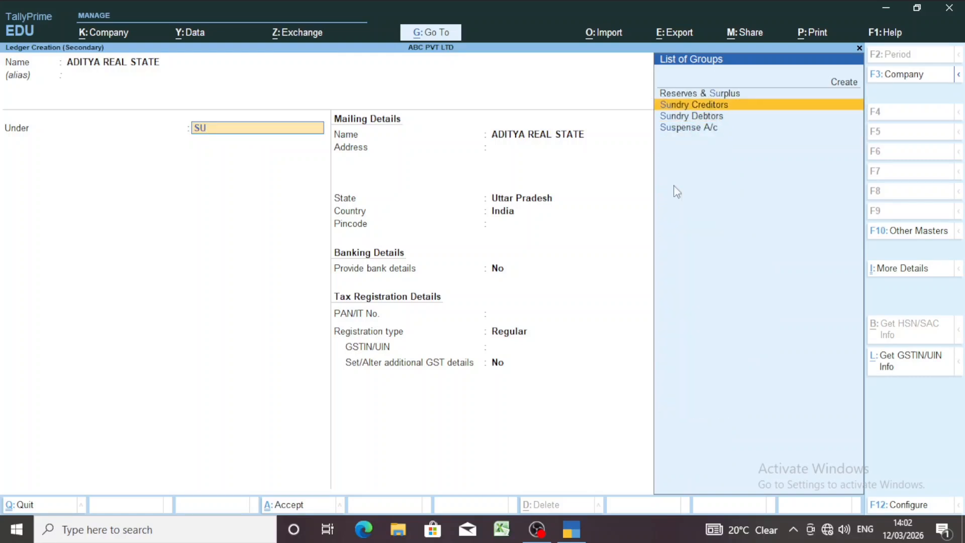
{"action": "key", "text": "Return"}
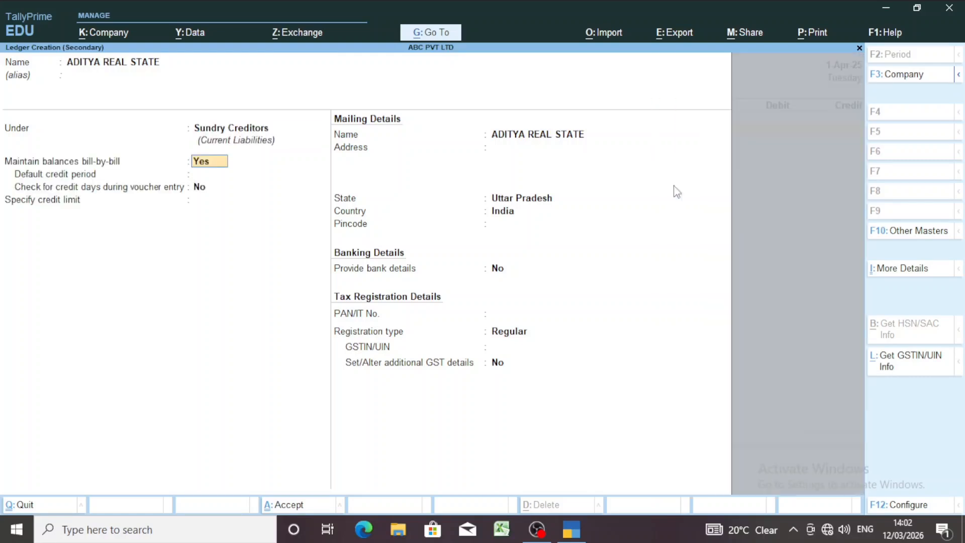
- Set the ADITYA REAL STATE ledger's GST registration type to Unregistered/Consumer, save it and use it on the debit line
{"action": "key", "text": "Return"}
{"action": "key", "text": "Return"}
{"action": "key", "text": "Return"}
{"action": "key", "text": "Return"}
{"action": "key", "text": "Return"}
{"action": "key", "text": "Return"}
{"action": "key", "text": "Return"}
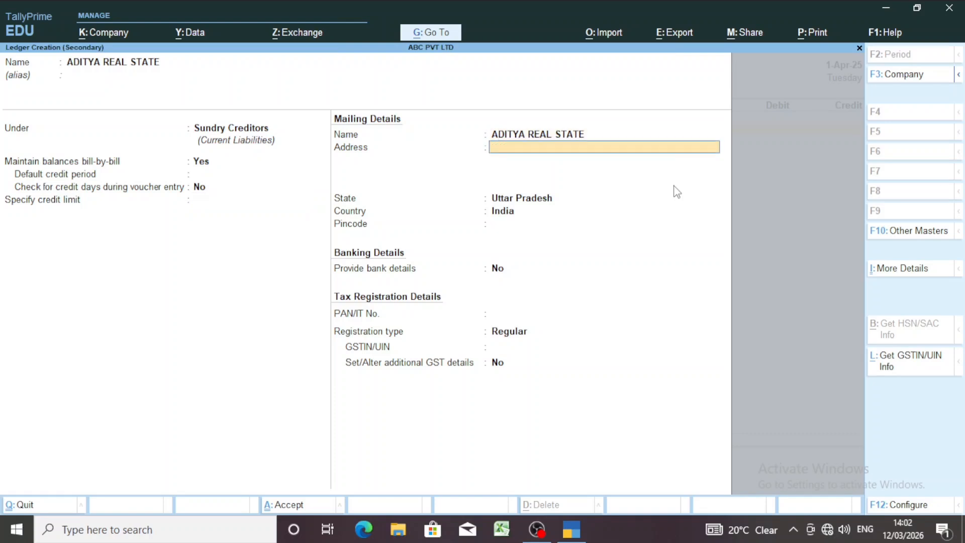
{"action": "key", "text": "Return"}
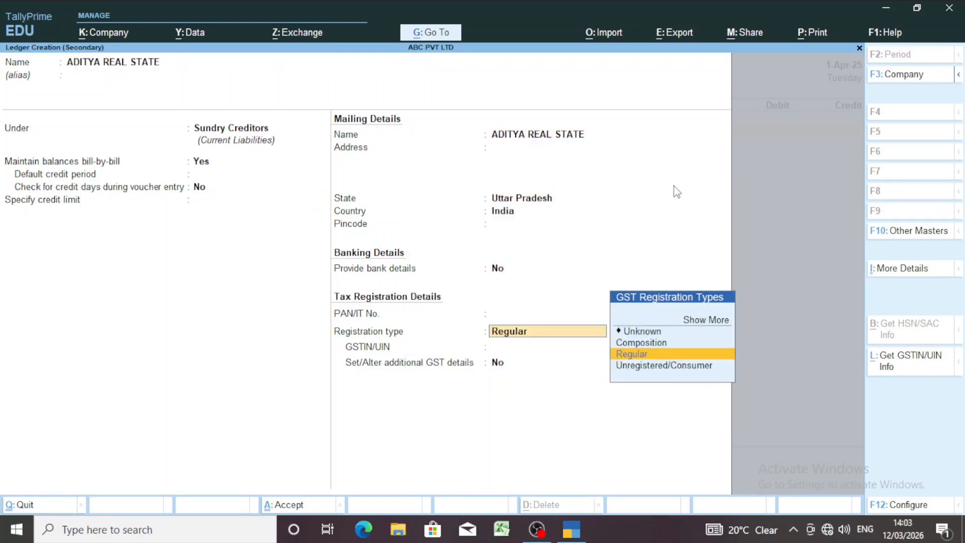
{"action": "key", "text": "Down"}
{"action": "key", "text": "Return"}
{"action": "key", "text": "Return"}
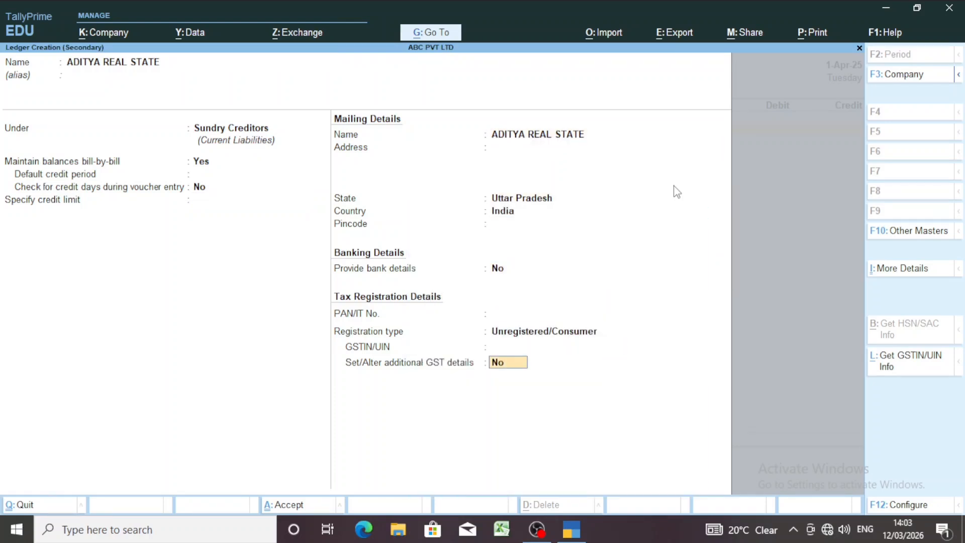
{"action": "key", "text": "Return"}
{"action": "key", "text": "Return"}
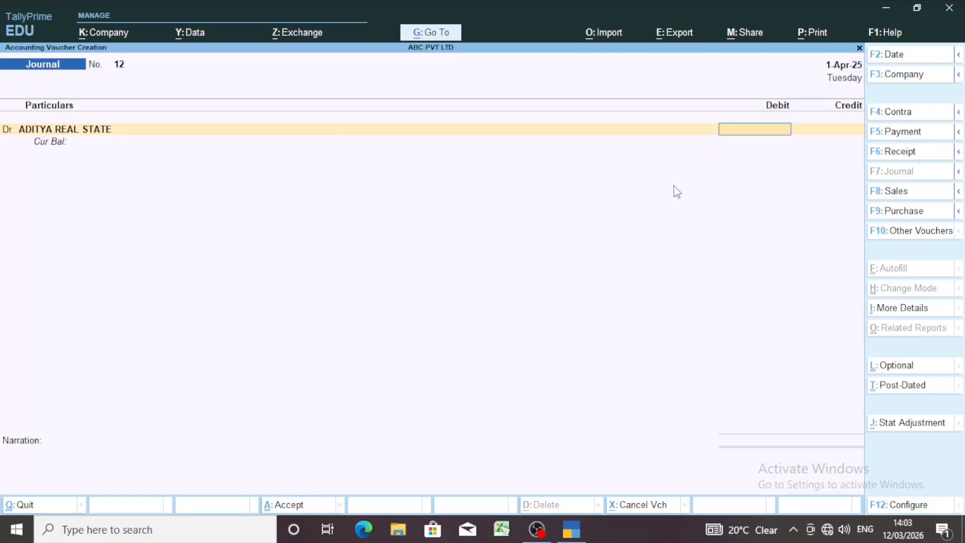
{"action": "type", "text": "200000"}
{"action": "key", "text": "Return"}
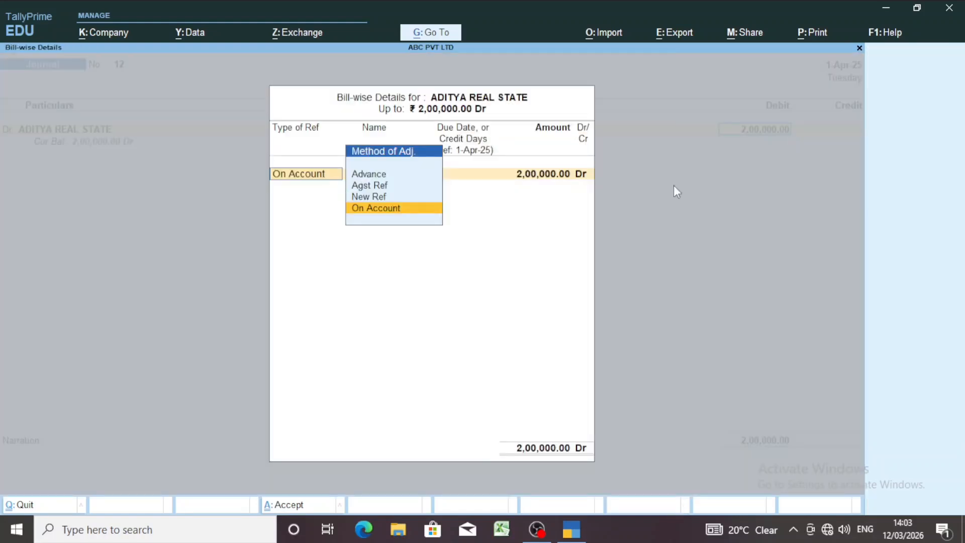
{"action": "key", "text": "Escape"}
{"action": "key", "text": "y"}
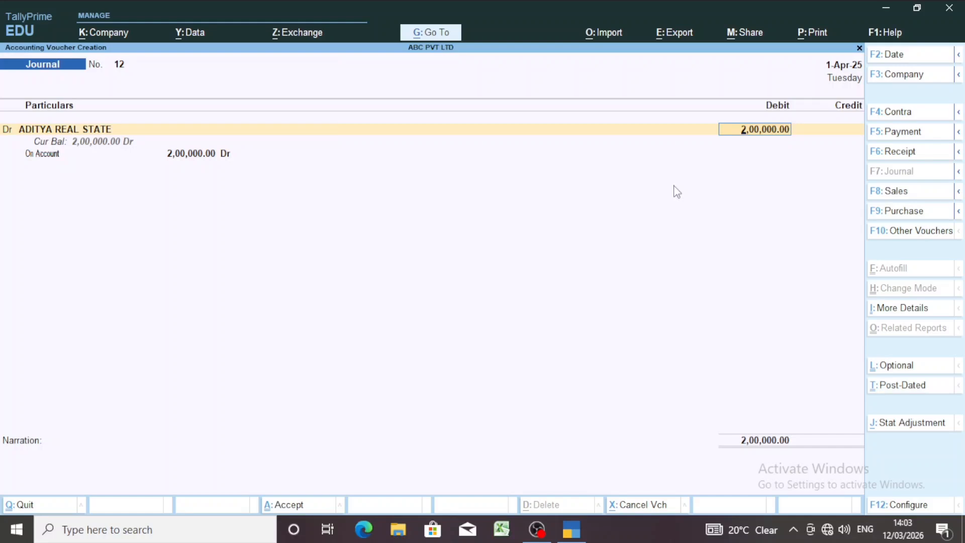
{"action": "key", "text": "shift+Tab"}
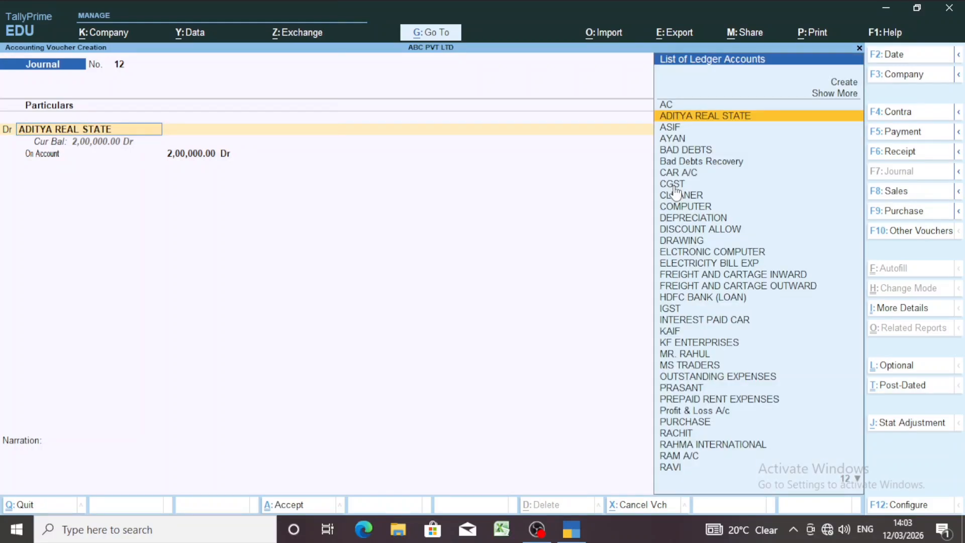
- Start a new ledger named HOME from the debit line and group it under Fixed Assets
{"action": "key", "text": "alt"}
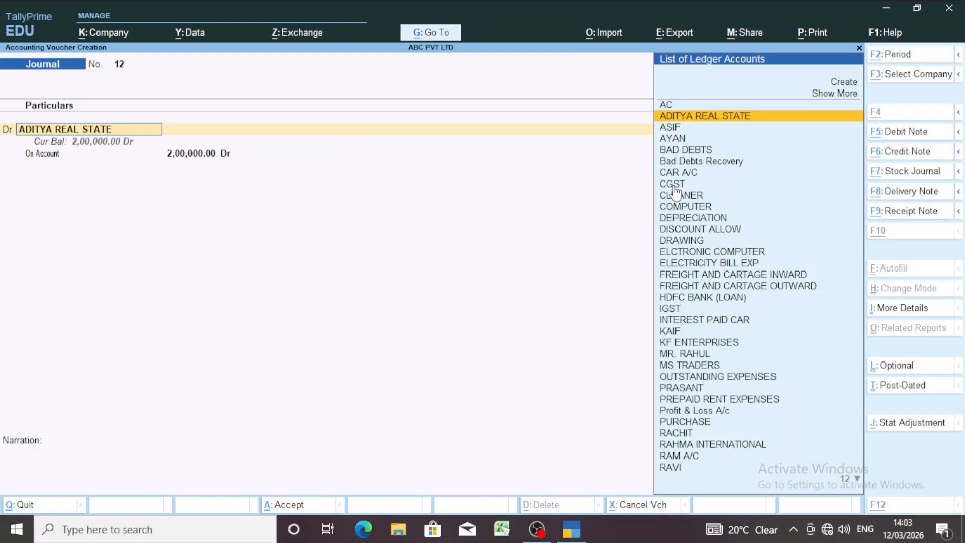
{"action": "key", "text": "alt+c"}
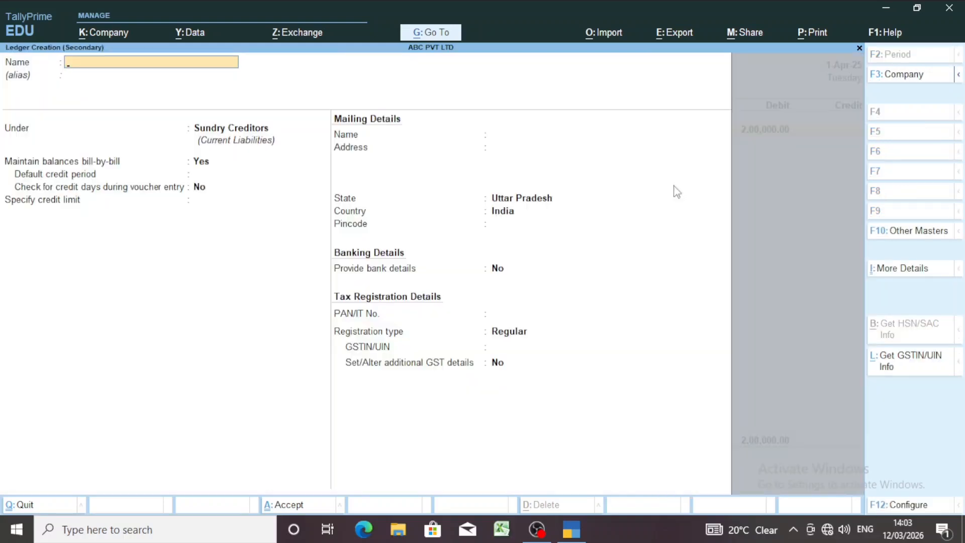
{"action": "type", "text": "HOME"}
{"action": "key", "text": "Return"}
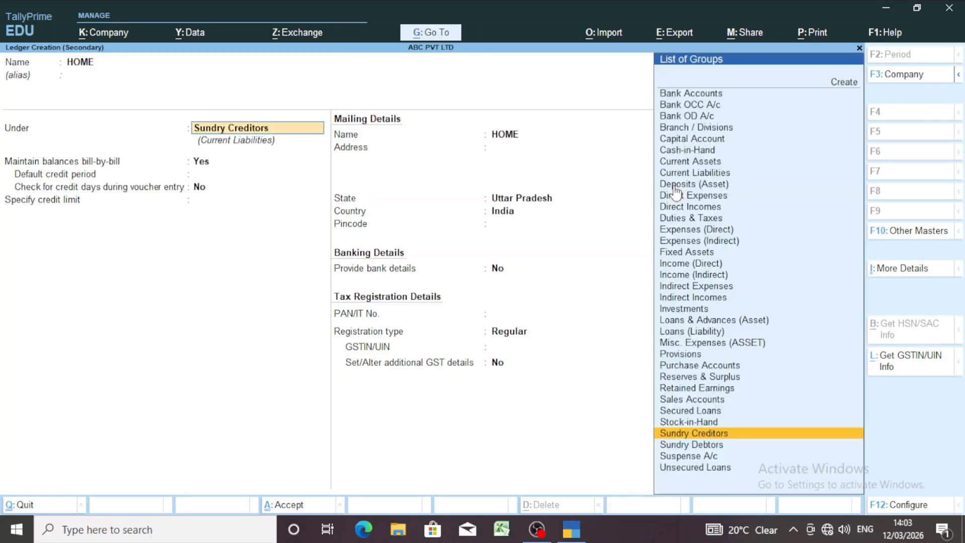
{"action": "type", "text": "FIX"}
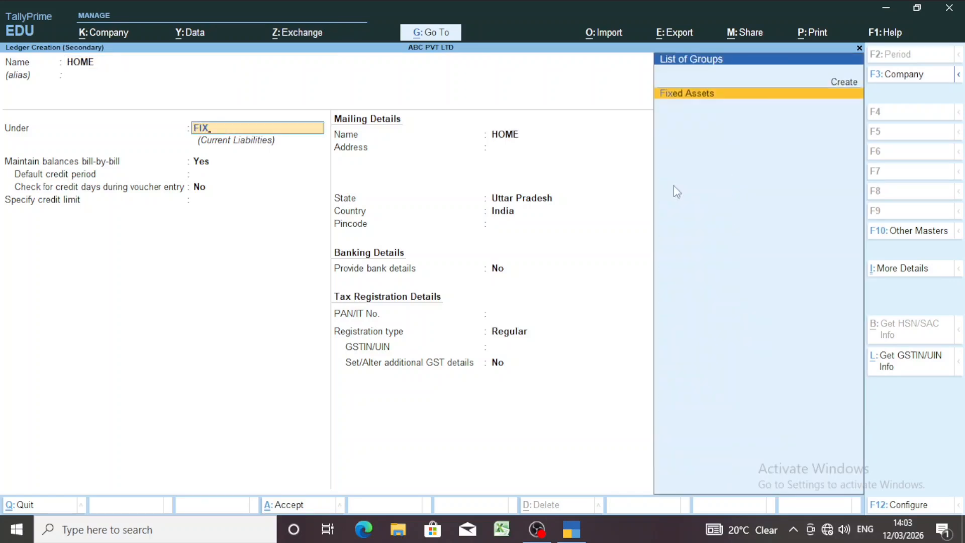
{"action": "key", "text": "Return"}
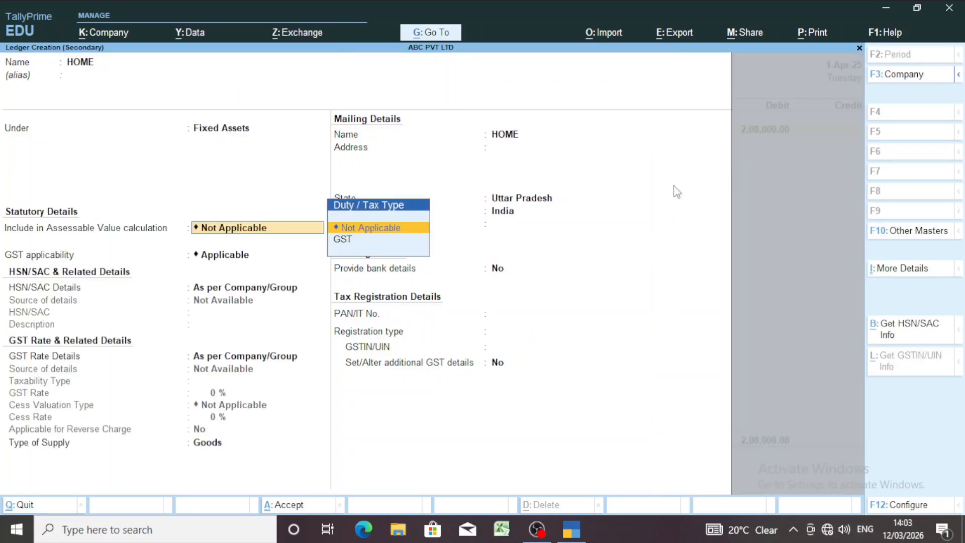
- Set the HOME ledger's GST applicability to Not Applicable and save the ledger
{"action": "key", "text": "Return"}
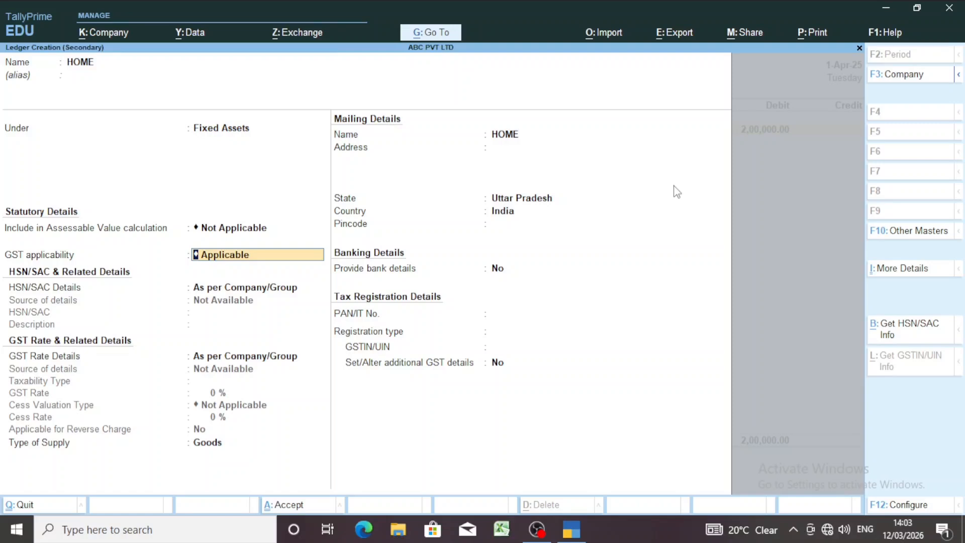
{"action": "key", "text": "Down"}
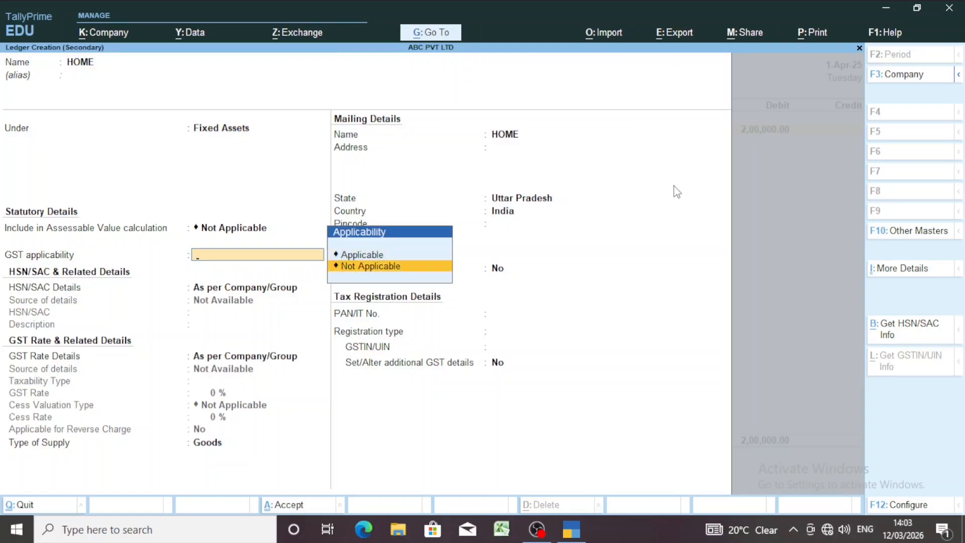
{"action": "key", "text": "Return"}
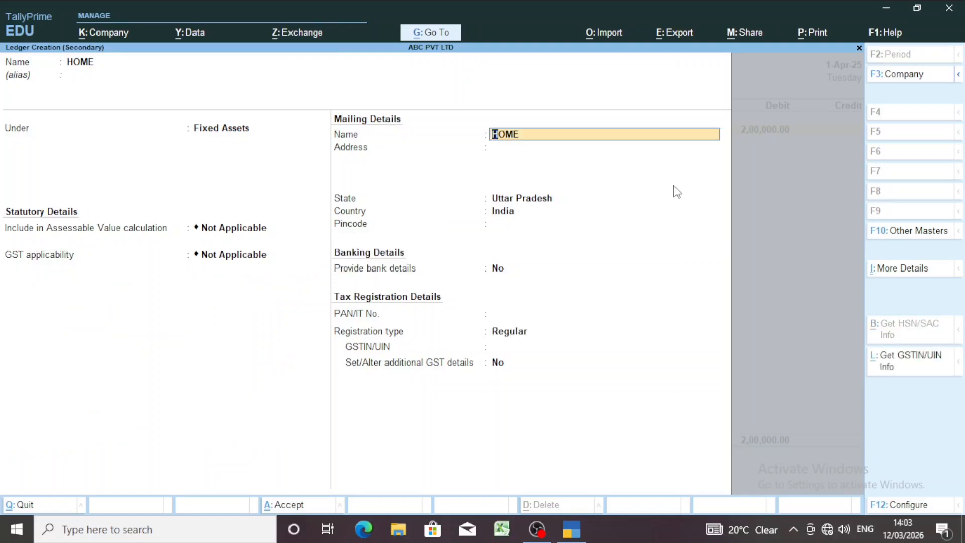
{"action": "key", "text": "ctrl+a"}
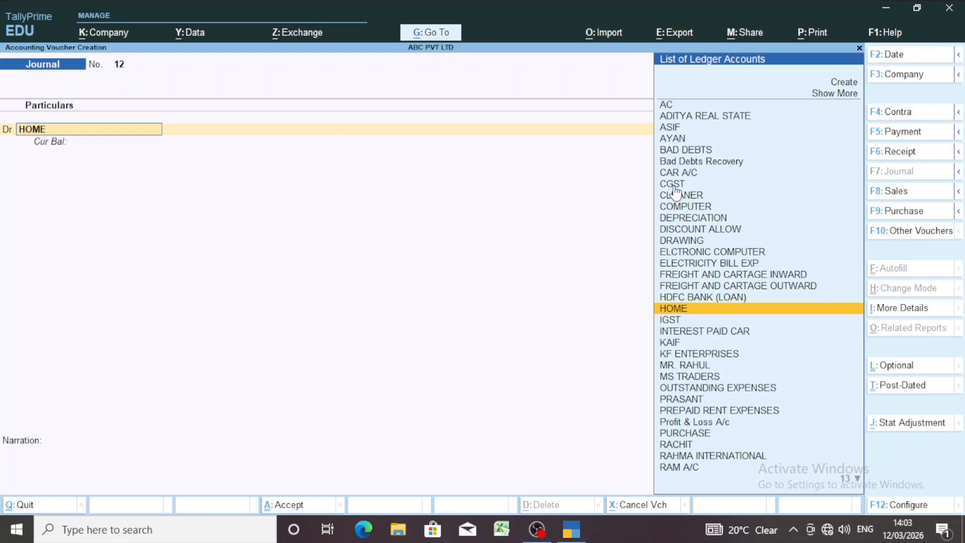
- Debit the HOME ledger with 20,00,000 in the journal voucher
{"action": "key", "text": "Return"}
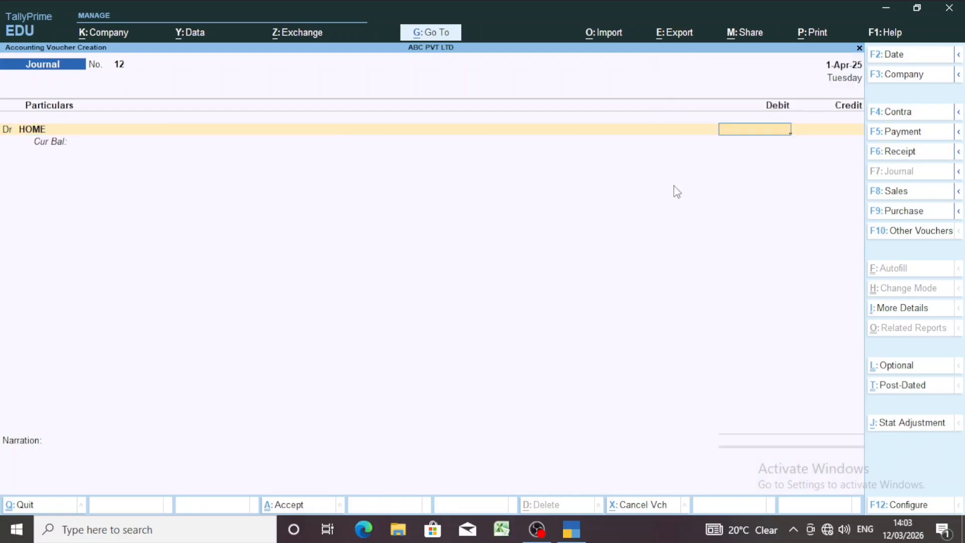
{"action": "type", "text": "20"}
{"action": "type", "text": "00000"}
{"action": "key", "text": "Return"}
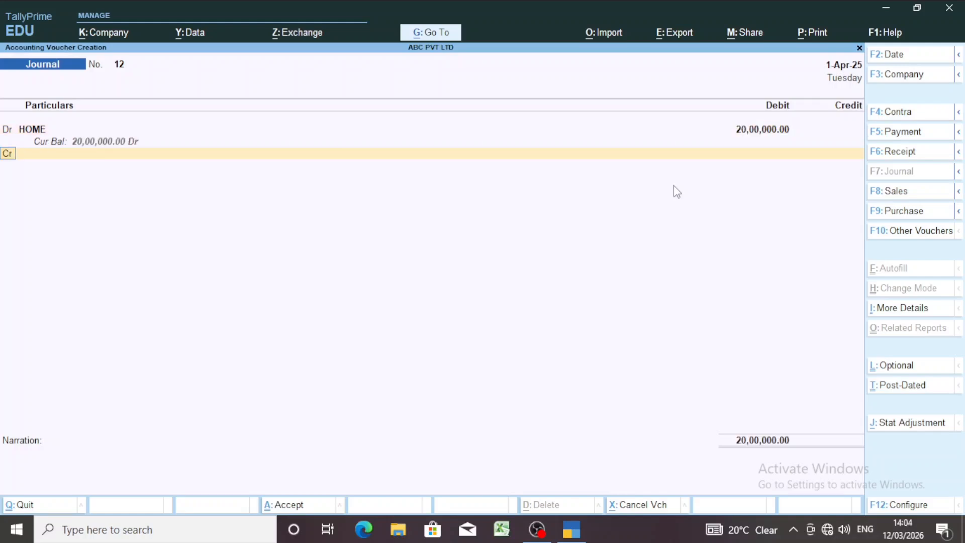
- Credit ADITYA REAL STATE with 20,00,000 On Account and save the journal voucher without a narration
{"action": "key", "text": "Return"}
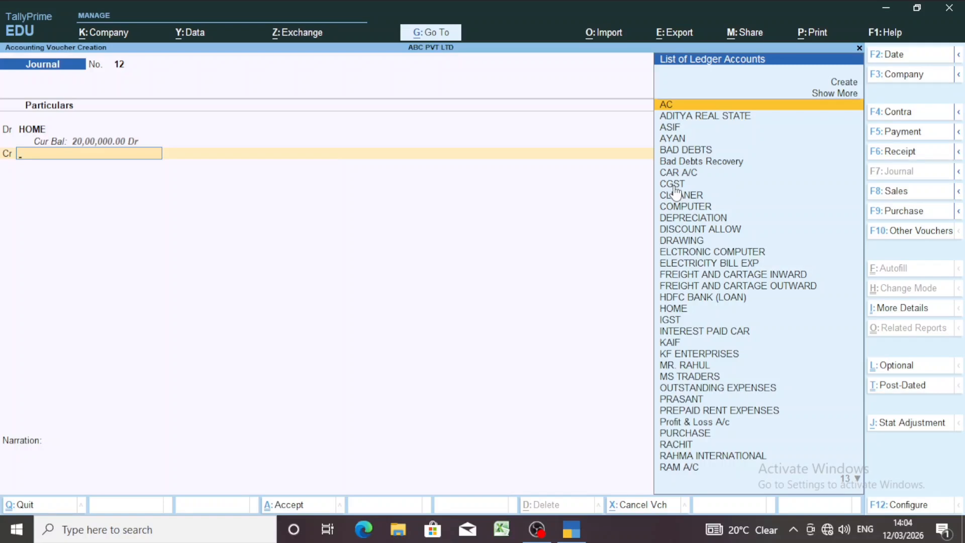
{"action": "type", "text": "ADIT"}
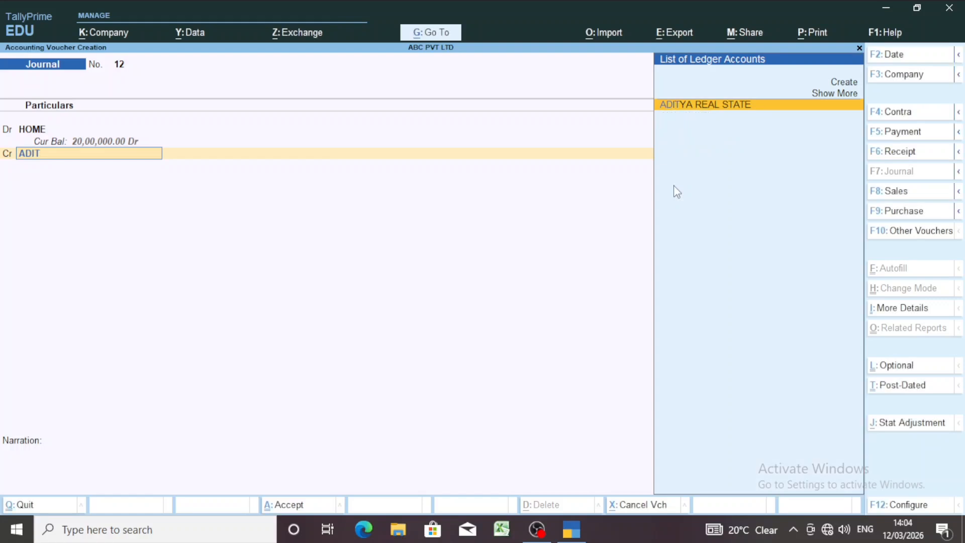
{"action": "key", "text": "Return"}
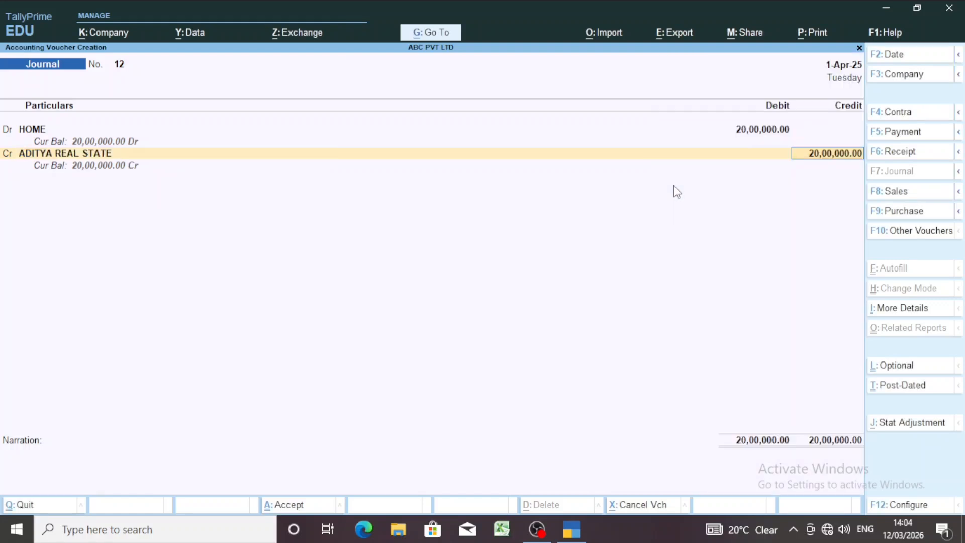
{"action": "key", "text": "Return"}
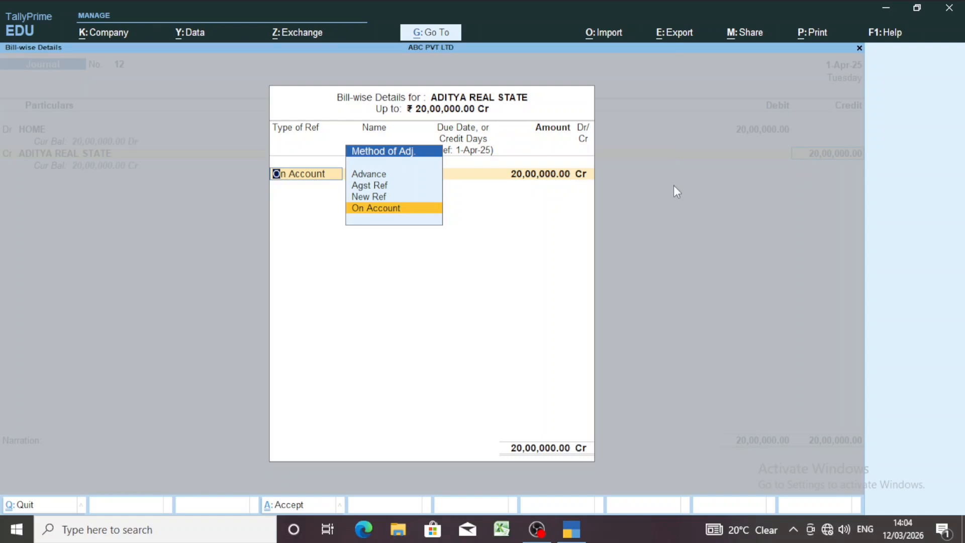
{"action": "key", "text": "Return"}
{"action": "key", "text": "Return"}
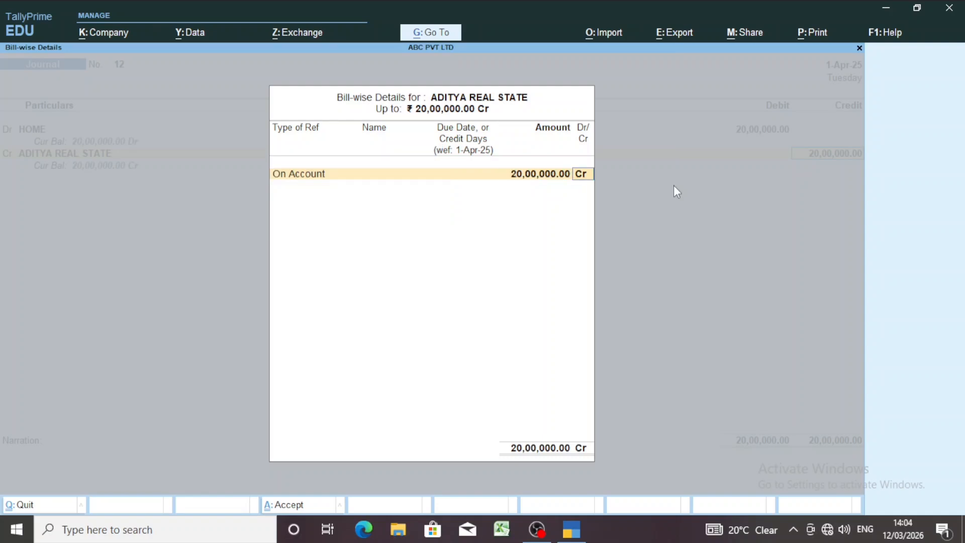
{"action": "key", "text": "Return"}
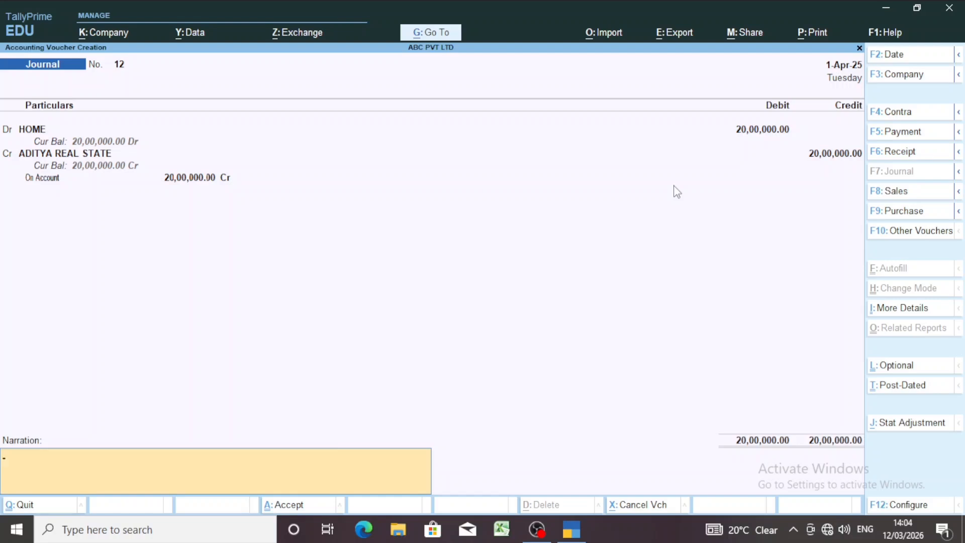
{"action": "key", "text": "Return"}
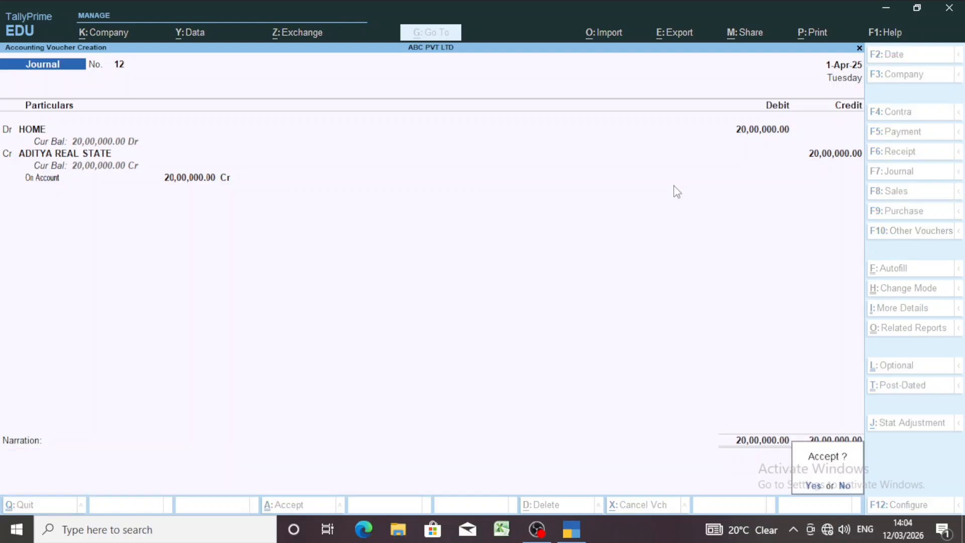
{"action": "key", "text": "Return"}
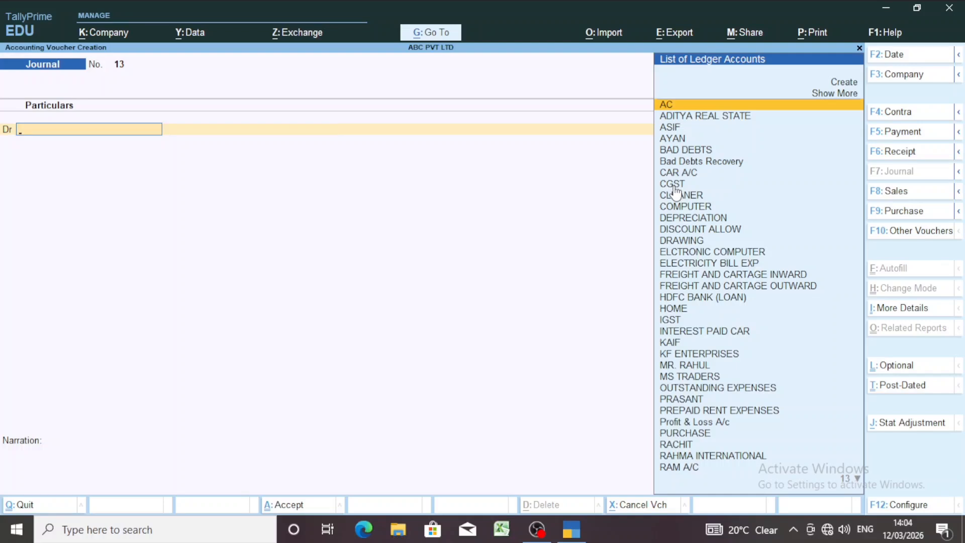
- Start a payment voucher and set its date to 2-Apr-25
{"action": "key", "text": "F5"}
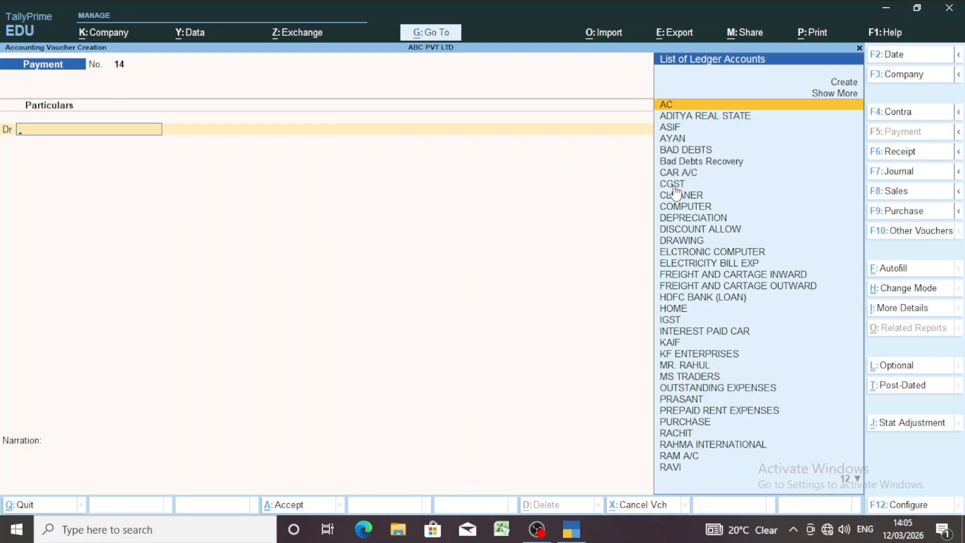
{"action": "key", "text": "F2"}
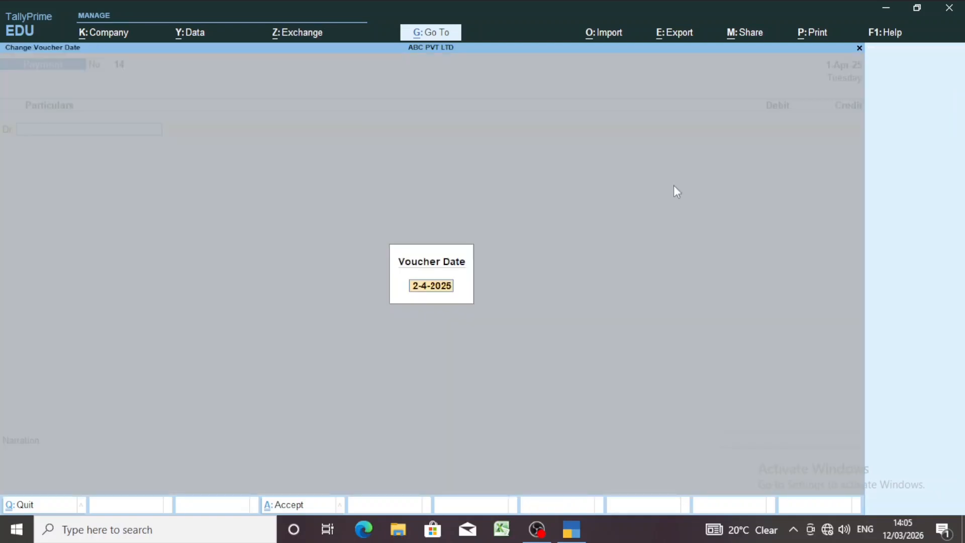
{"action": "type", "text": "2.4"}
{"action": "key", "text": "Return"}
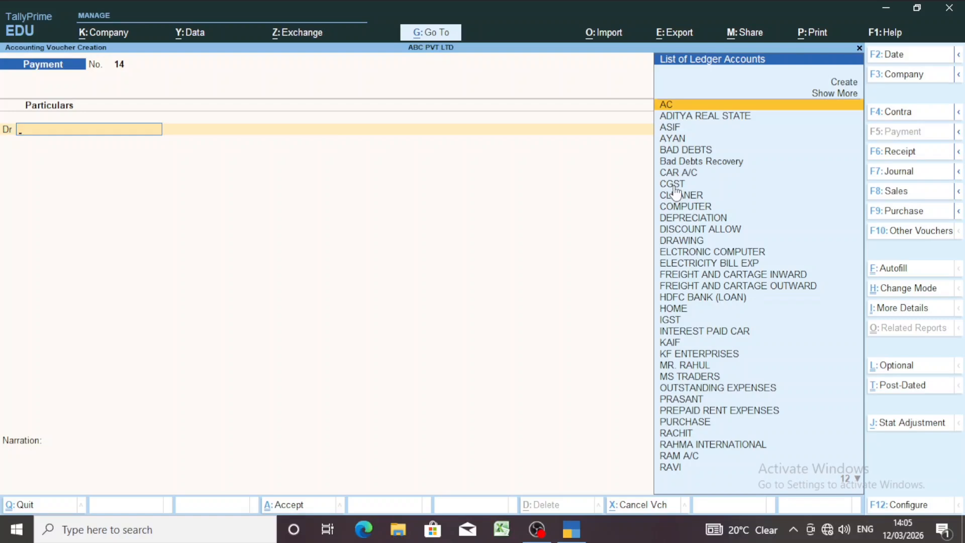
- Debit ADITYA REAL STATE with 4,00,000 in the payment voucher, keeping the bill reference On Account
{"action": "type", "text": "ADI"}
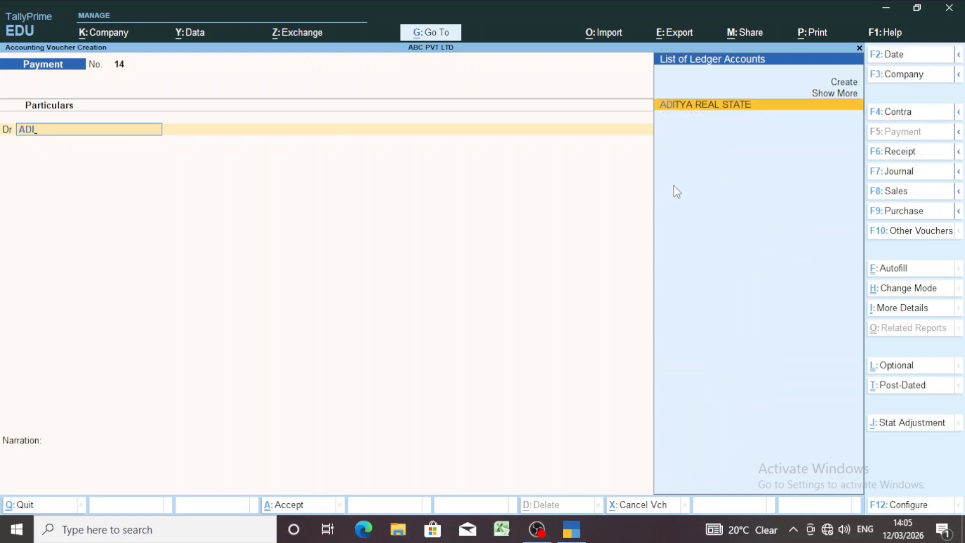
{"action": "key", "text": "Return"}
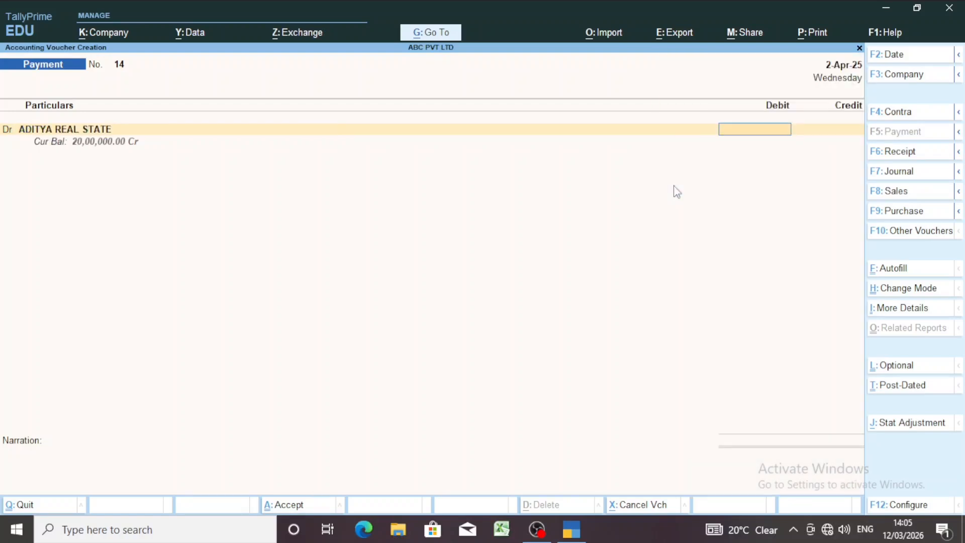
{"action": "type", "text": "4"}
{"action": "type", "text": "00000"}
{"action": "key", "text": "Return"}
{"action": "key", "text": "Return"}
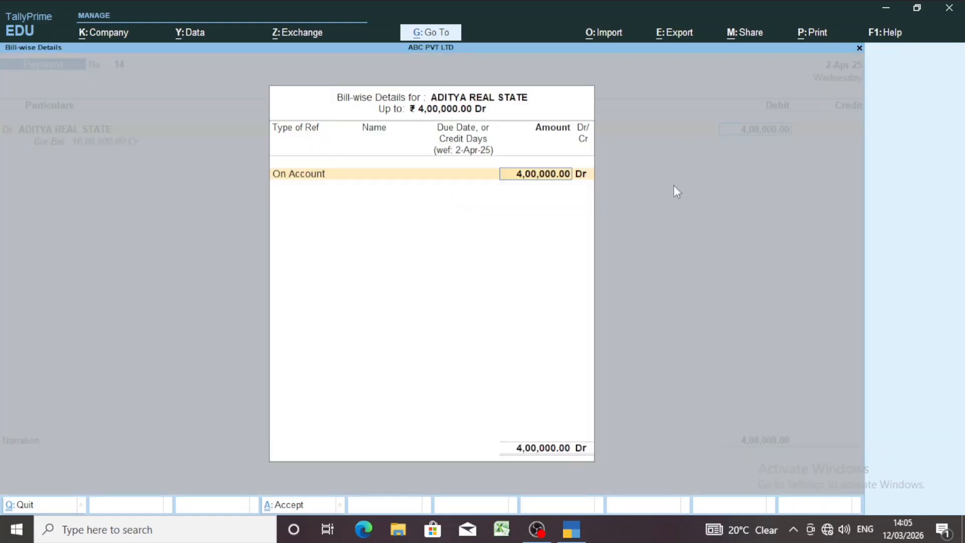
{"action": "key", "text": "Return"}
- Credit SBI BANK A/C with 4,00,000 and save the payment voucher without a narration
{"action": "key", "text": "Return"}
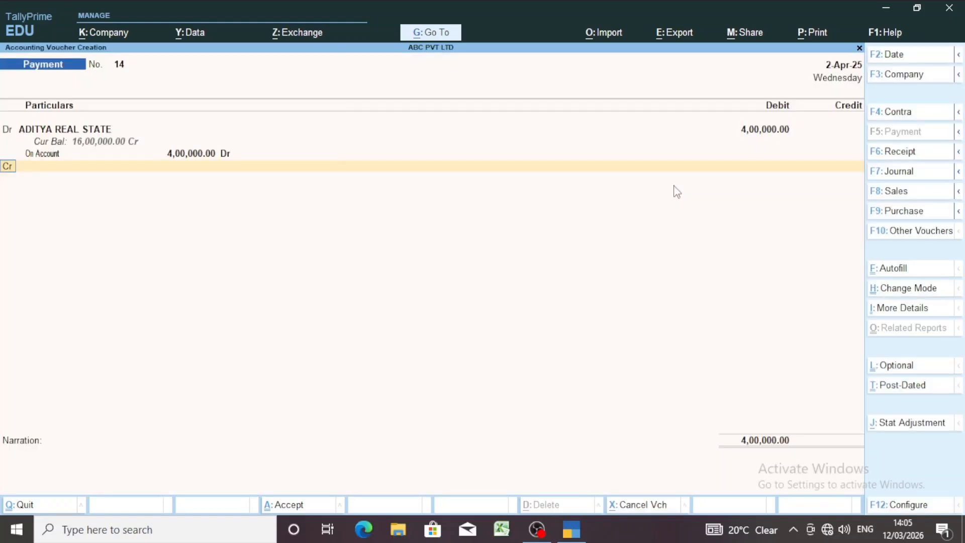
{"action": "key", "text": "Return"}
{"action": "type", "text": "K"}
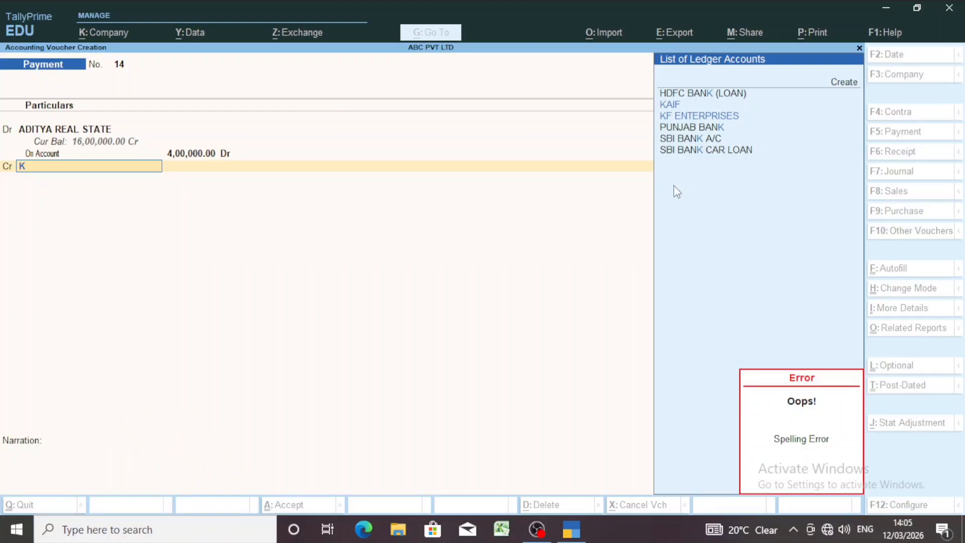
{"action": "key", "text": "Down"}
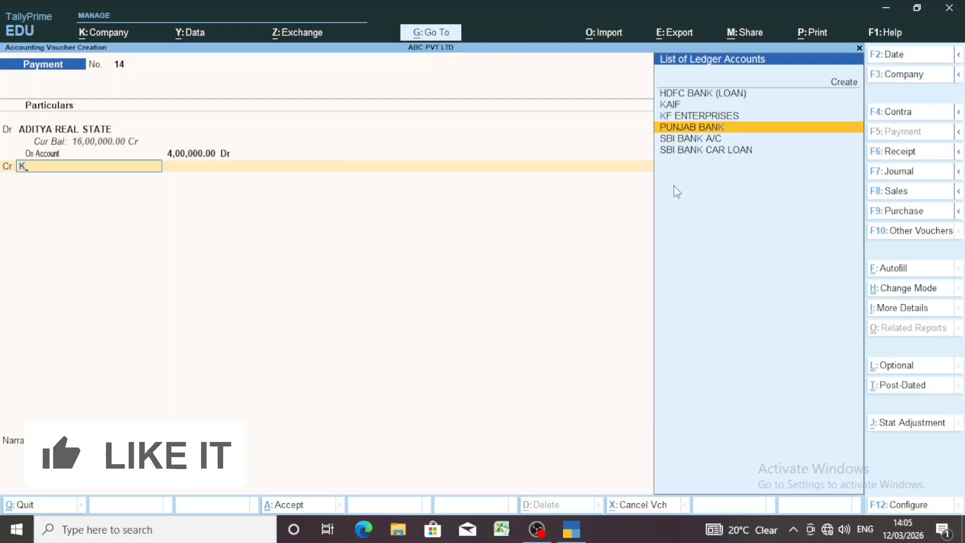
{"action": "key", "text": "Down"}
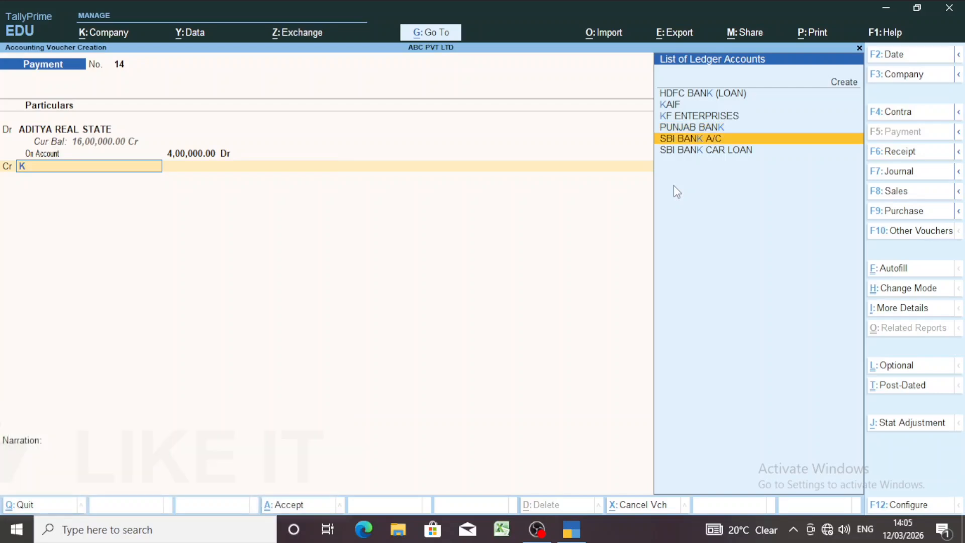
{"action": "key", "text": "Return"}
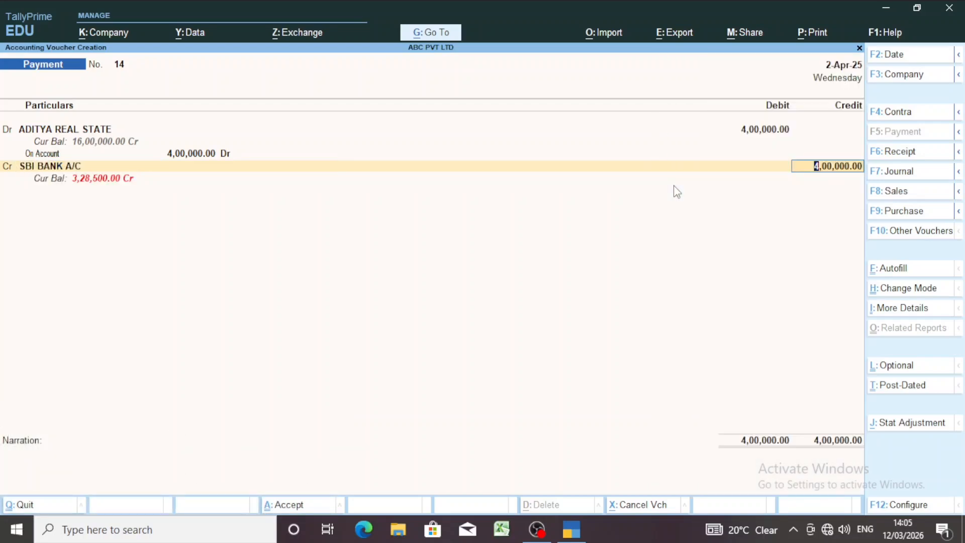
{"action": "key", "text": "Return"}
{"action": "key", "text": "Return"}
{"action": "key", "text": "Return"}
{"action": "key", "text": "Return"}
{"action": "key", "text": "Return"}
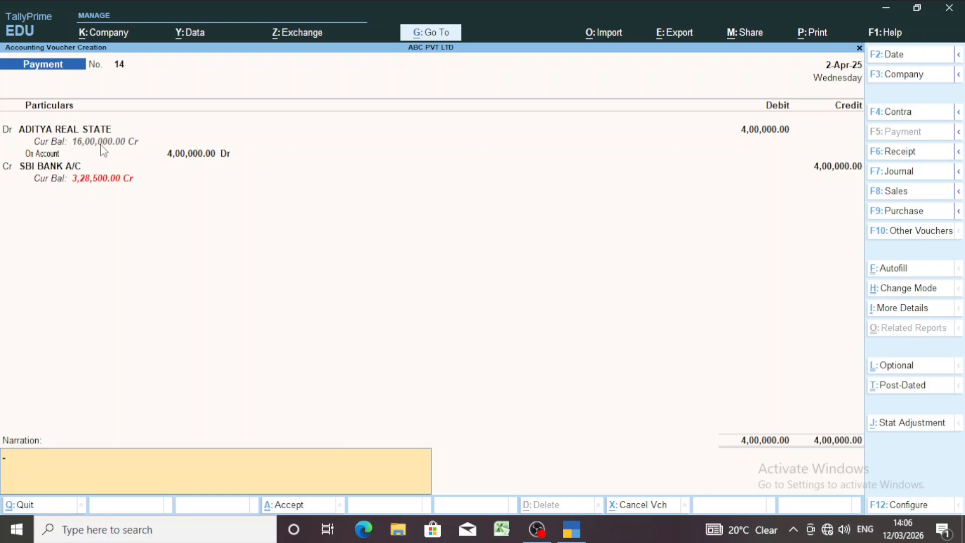
{"action": "key", "text": "Return"}
{"action": "key", "text": "Return"}
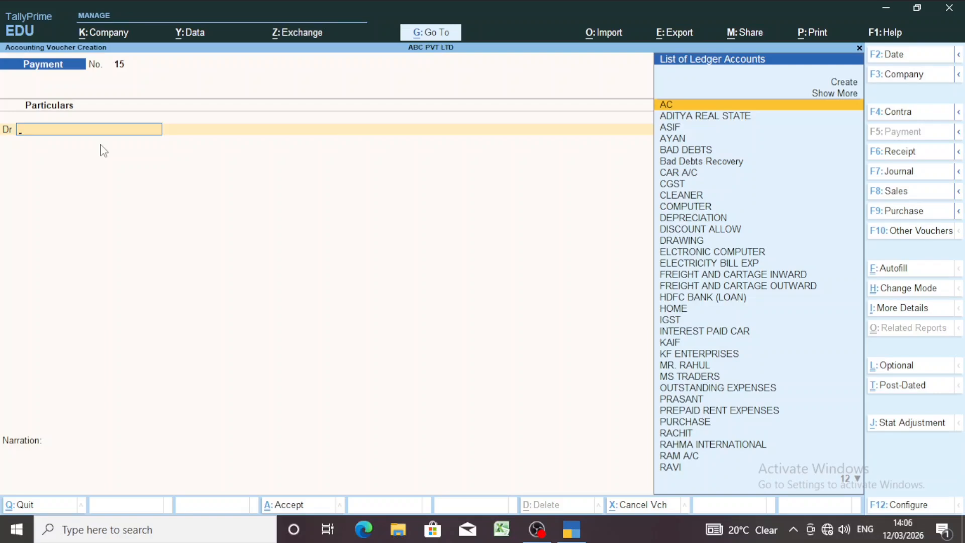
- Start a journal voucher and set its date to 1-May-25
{"action": "key", "text": "F7"}
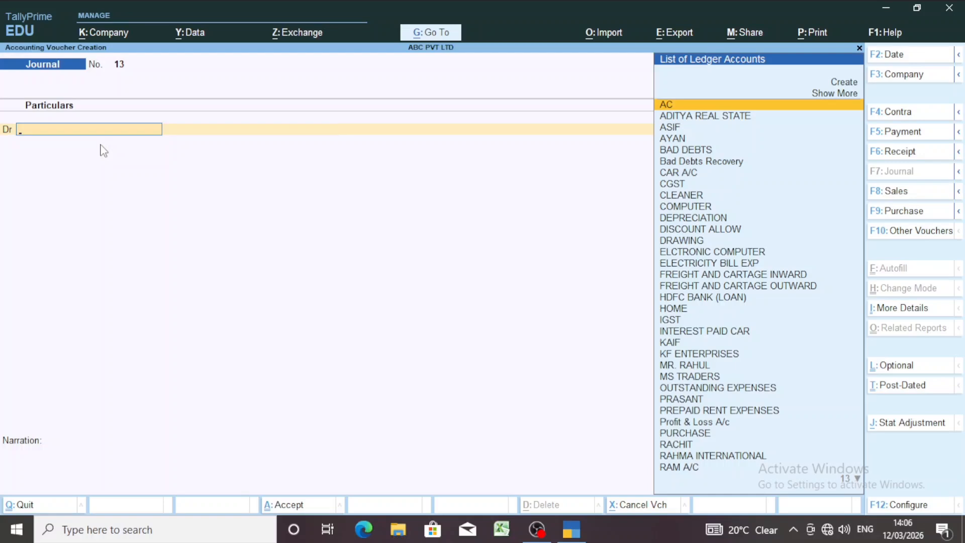
{"action": "key", "text": "F2"}
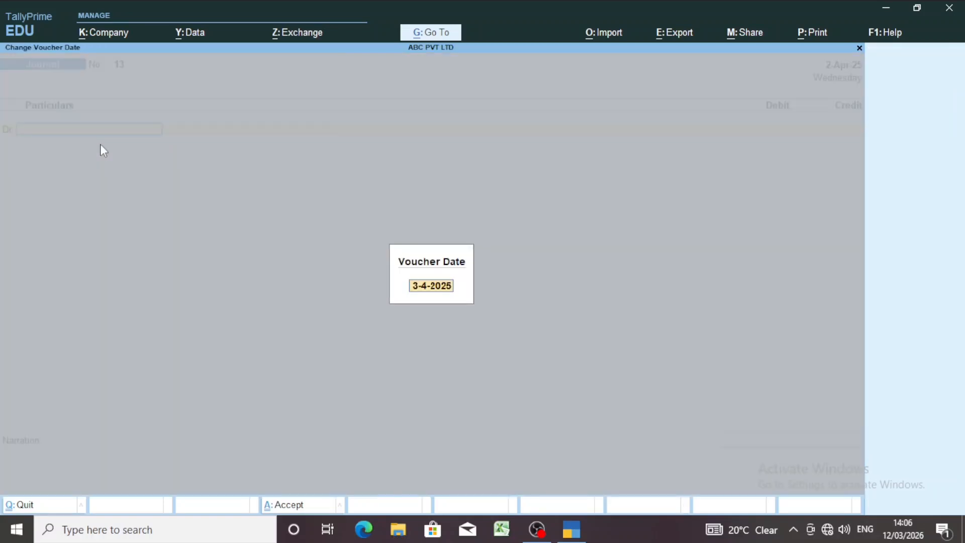
{"action": "type", "text": "3.4"}
{"action": "key", "text": "BackSpace"}
{"action": "key", "text": "BackSpace"}
{"action": "key", "text": "BackSpace"}
{"action": "type", "text": "1.5"}
{"action": "key", "text": "Return"}
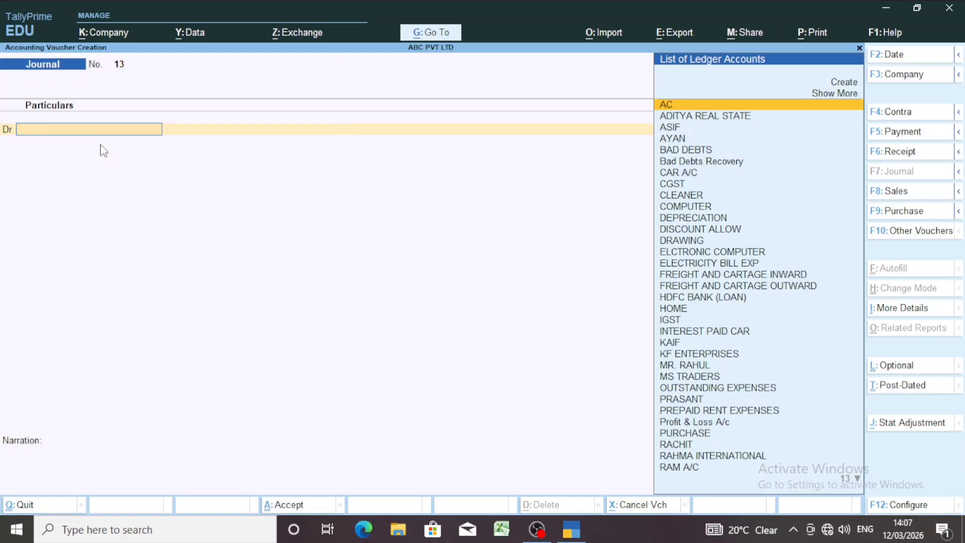
- Debit ADITYA REAL STATE with 16,00,000 in the journal voucher, keeping the bill reference On Account
{"action": "type", "text": "ADI"}
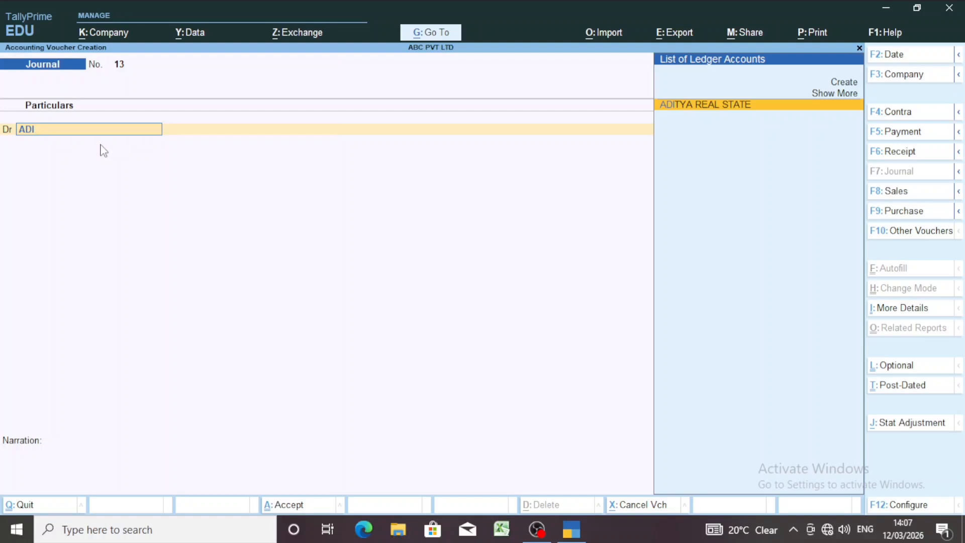
{"action": "key", "text": "Return"}
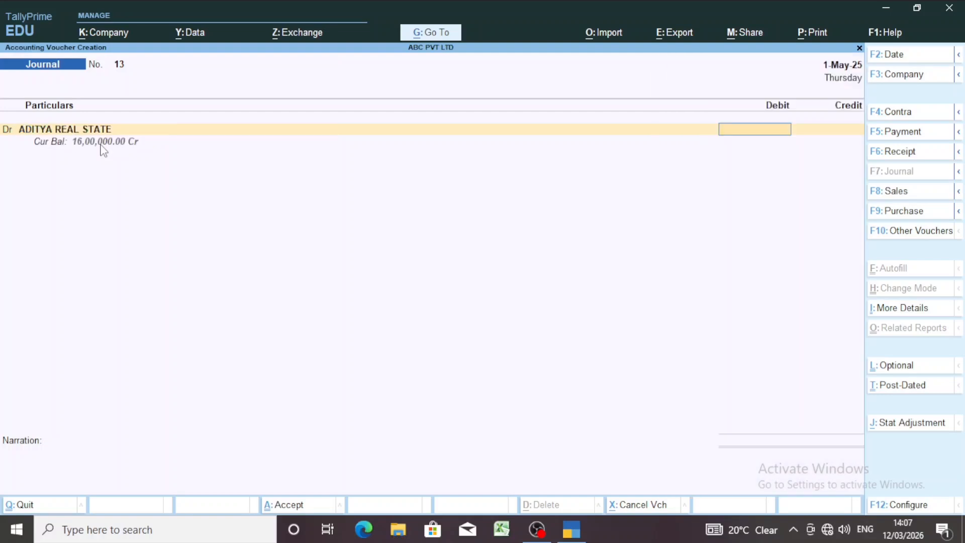
{"action": "type", "text": "16,00,000"}
{"action": "key", "text": "Return"}
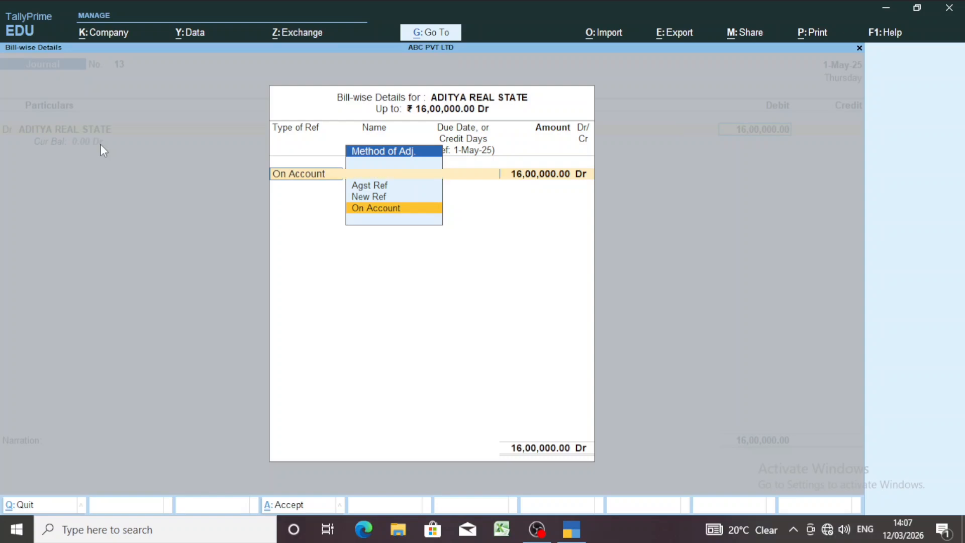
{"action": "key", "text": "Return"}
{"action": "key", "text": "Return"}
{"action": "key", "text": "Return"}
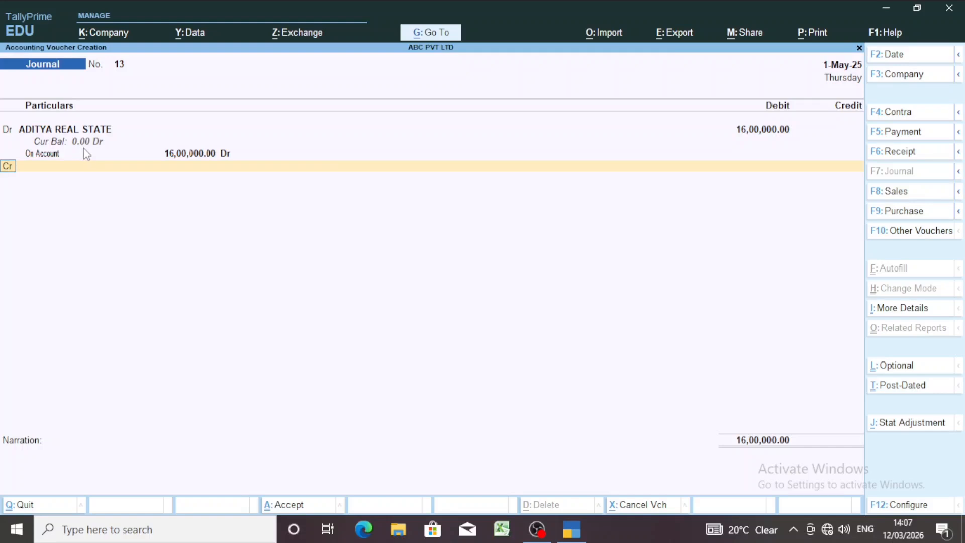
- Create a new ledger named AXIS HOME LOAN for the journal's credit line, without an alias
{"action": "key", "text": "Return"}
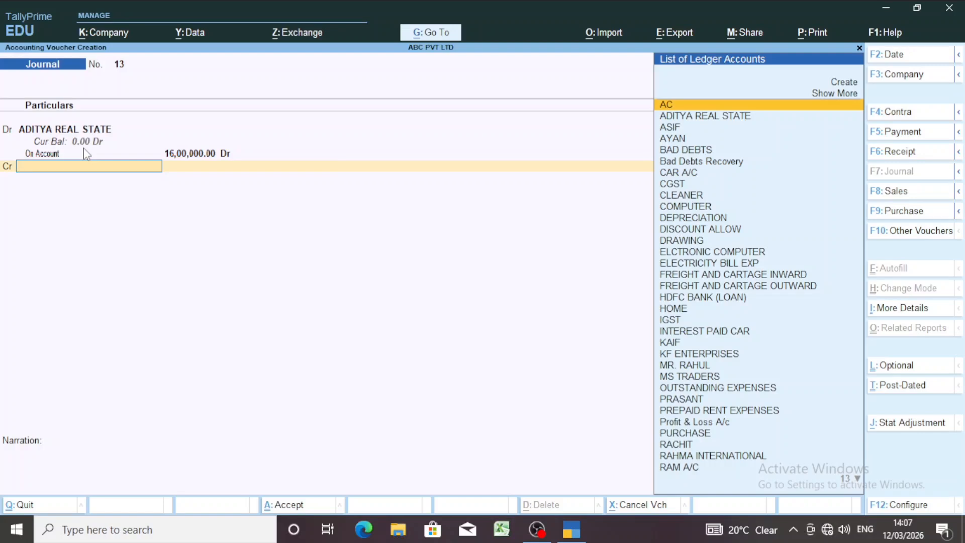
{"action": "key", "text": "alt"}
{"action": "key", "text": "alt+c"}
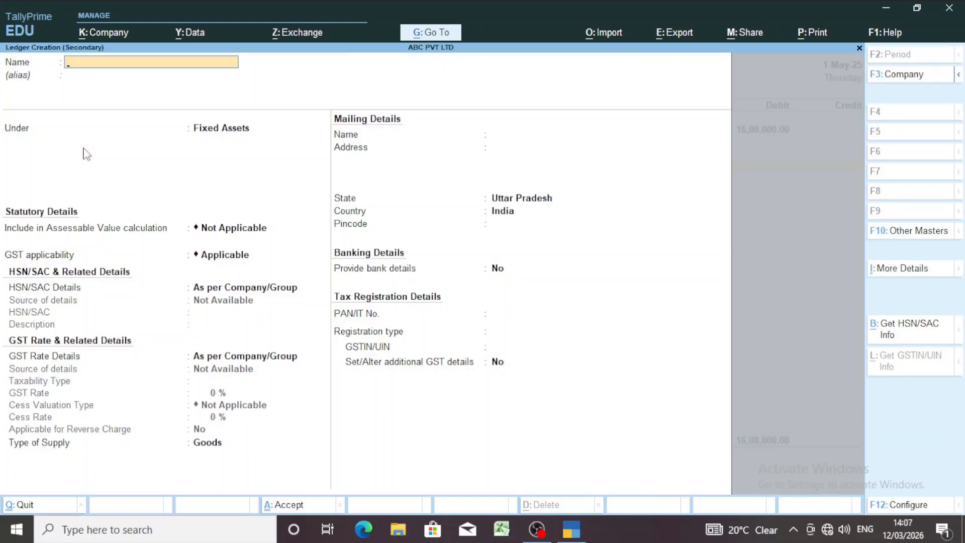
{"action": "type", "text": "AXIS HOME LOAN"}
{"action": "key", "text": "Return"}
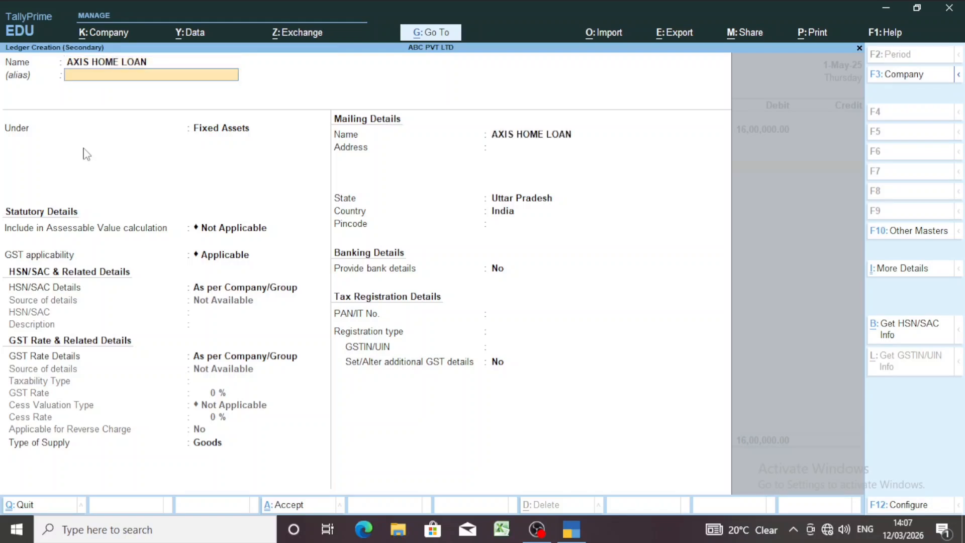
{"action": "key", "text": "Return"}
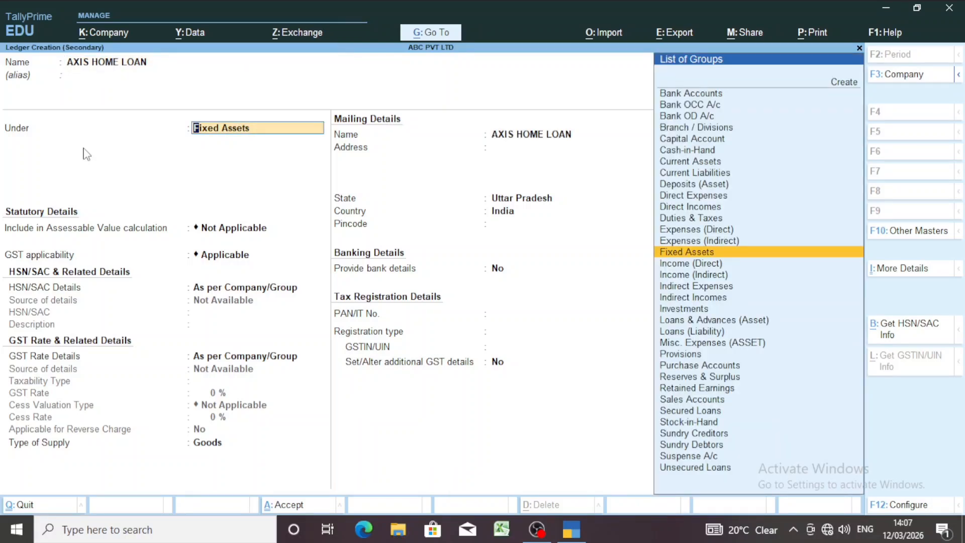
- Place the AXIS HOME LOAN ledger under Secured Loans and save it with its other details at their defaults
{"action": "type", "text": "SE"}
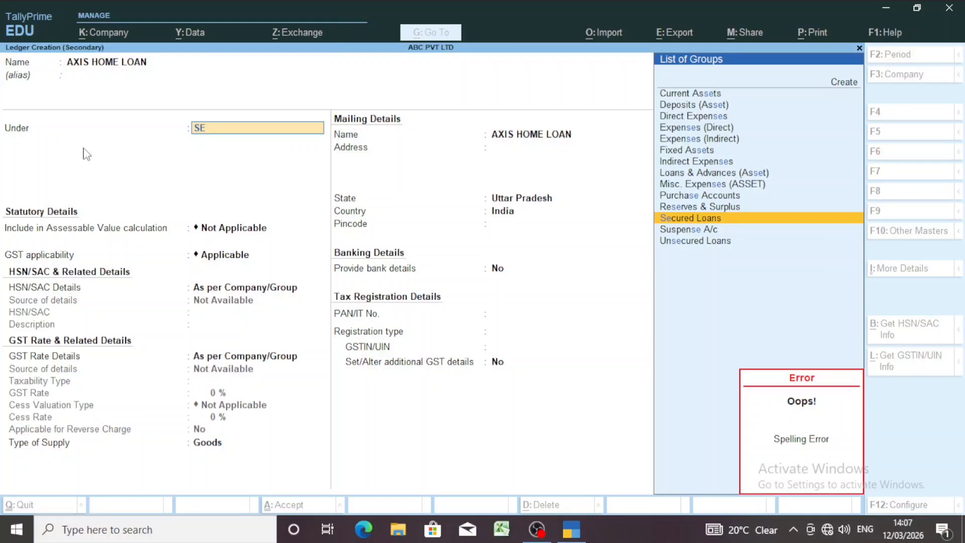
{"action": "key", "text": "Return"}
{"action": "key", "text": "Return"}
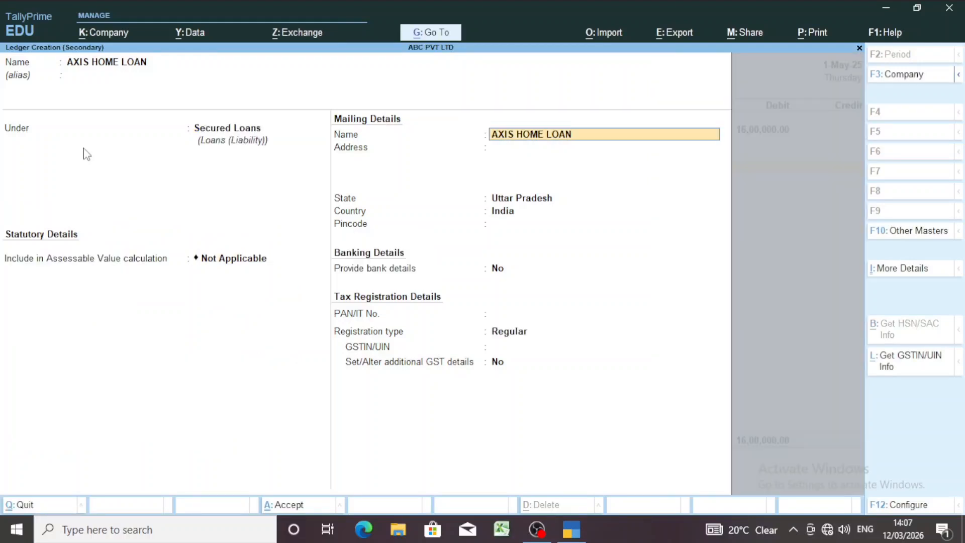
{"action": "key", "text": "Return"}
{"action": "key", "text": "ctrl"}
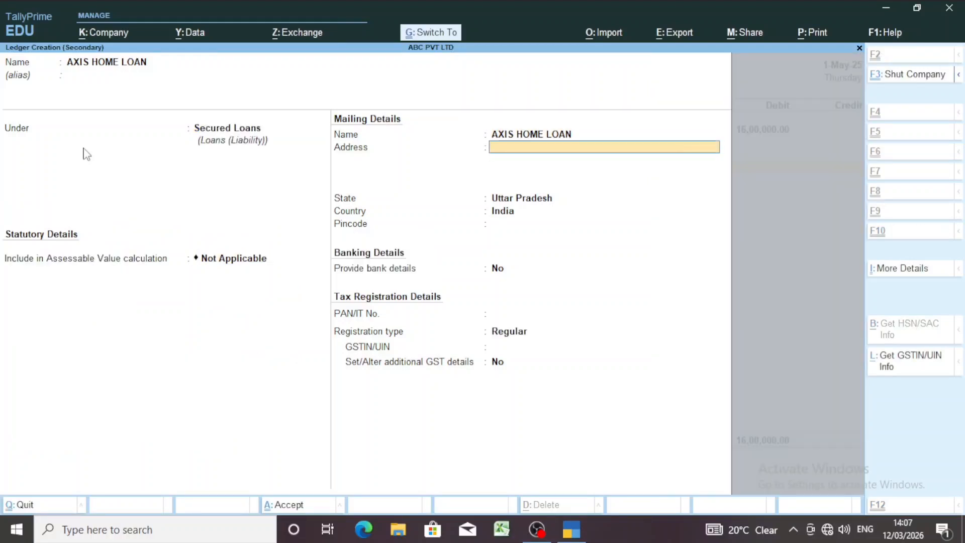
{"action": "key", "text": "ctrl+a"}
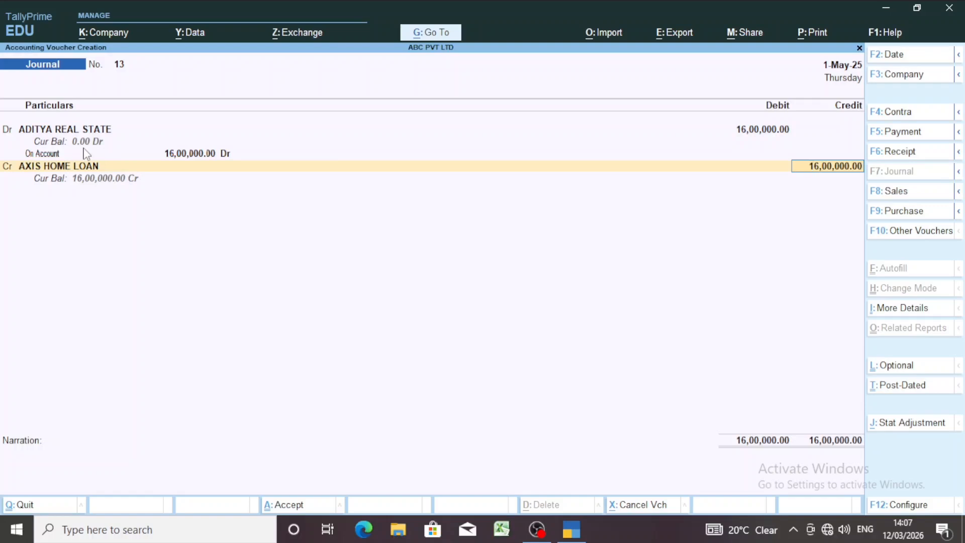
- Credit AXIS HOME LOAN with 16,00,000 and save the journal voucher without a narration
{"action": "key", "text": "Return"}
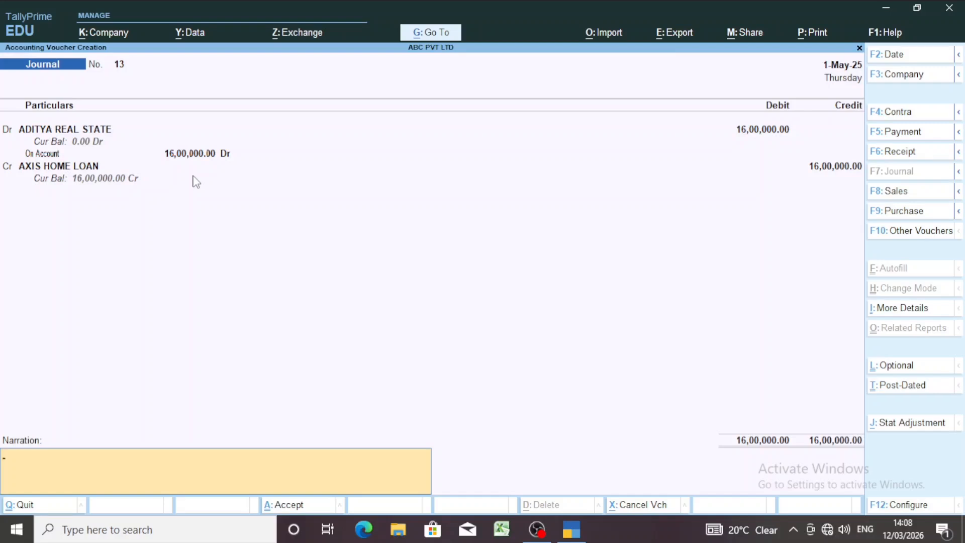
{"action": "key", "text": "Return"}
{"action": "key", "text": "Return"}
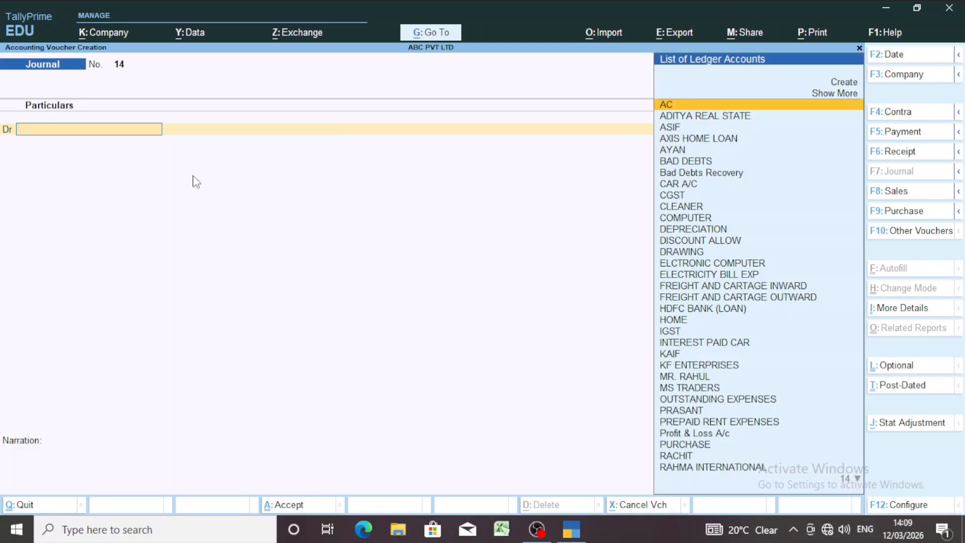
- Start a payment voucher and set its date to 2-May-25
{"action": "key", "text": "F5"}
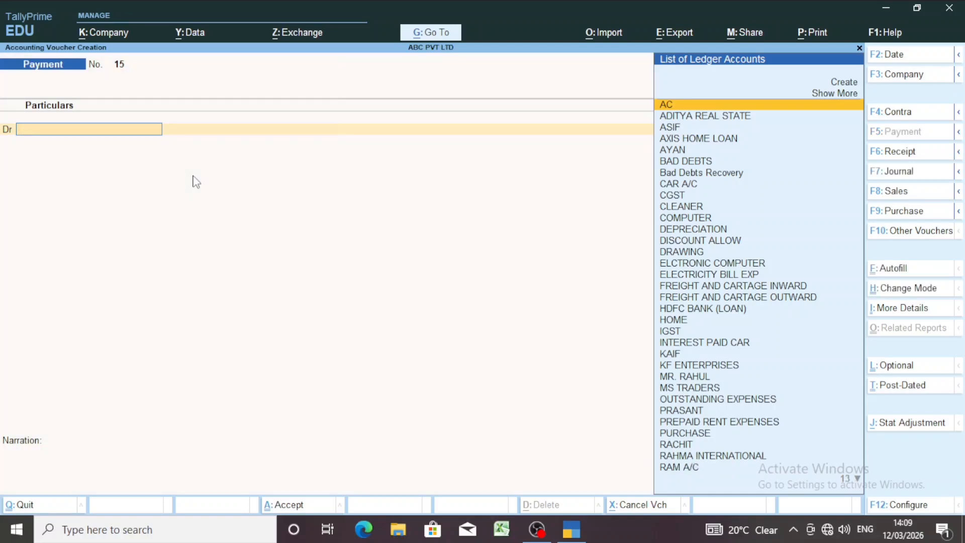
{"action": "key", "text": "F2"}
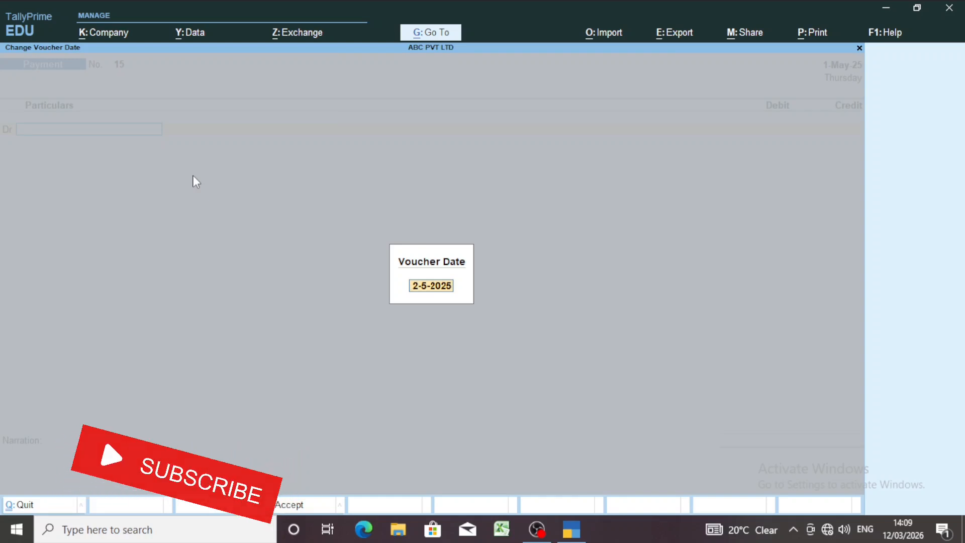
{"action": "type", "text": "2-5"}
{"action": "key", "text": "Return"}
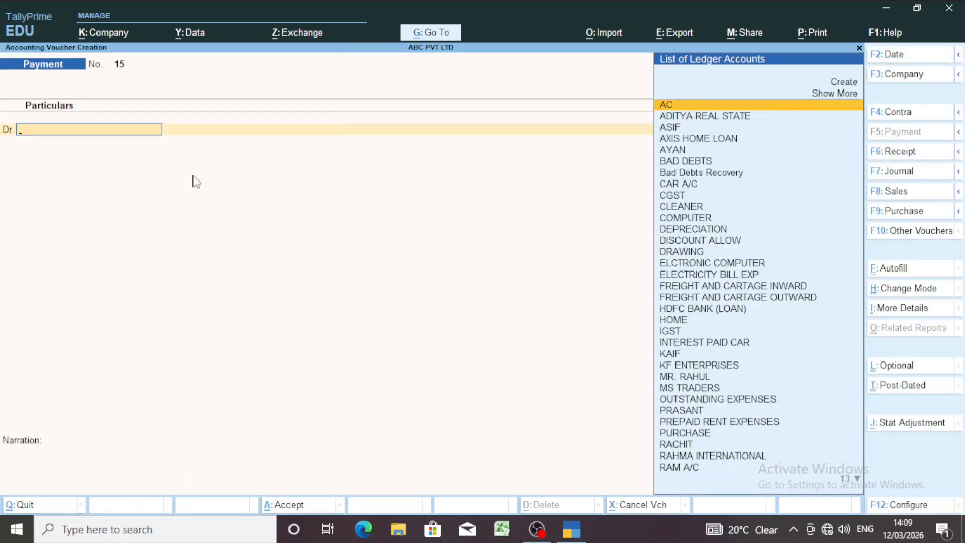
- Debit AXIS HOME LOAN with 1,30,000 in the payment voucher
{"action": "type", "text": "AX"}
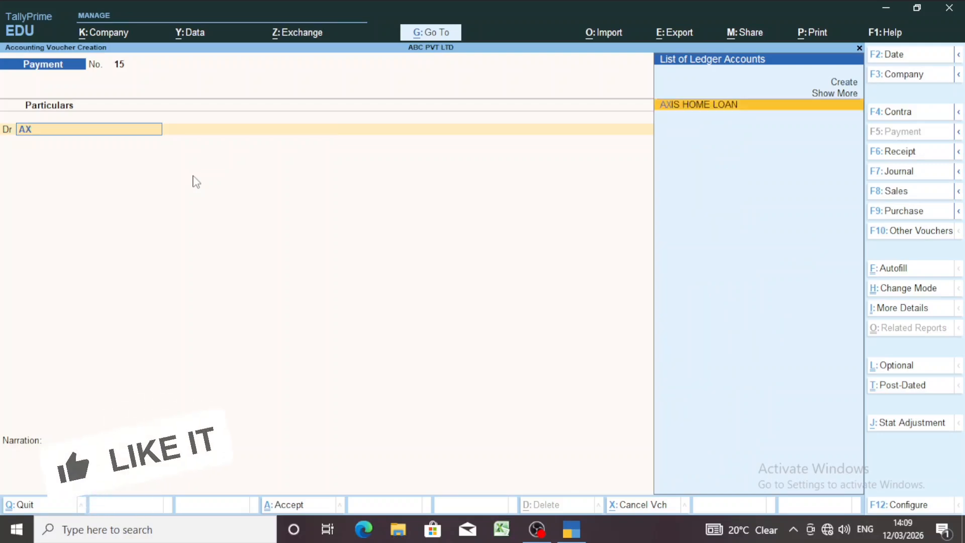
{"action": "key", "text": "Return"}
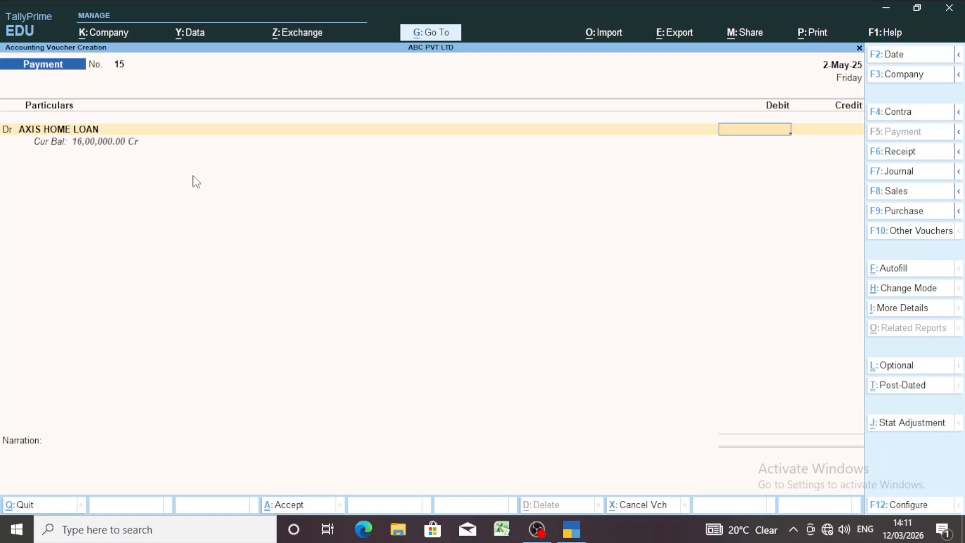
{"action": "type", "text": "130000"}
{"action": "key", "text": "Return"}
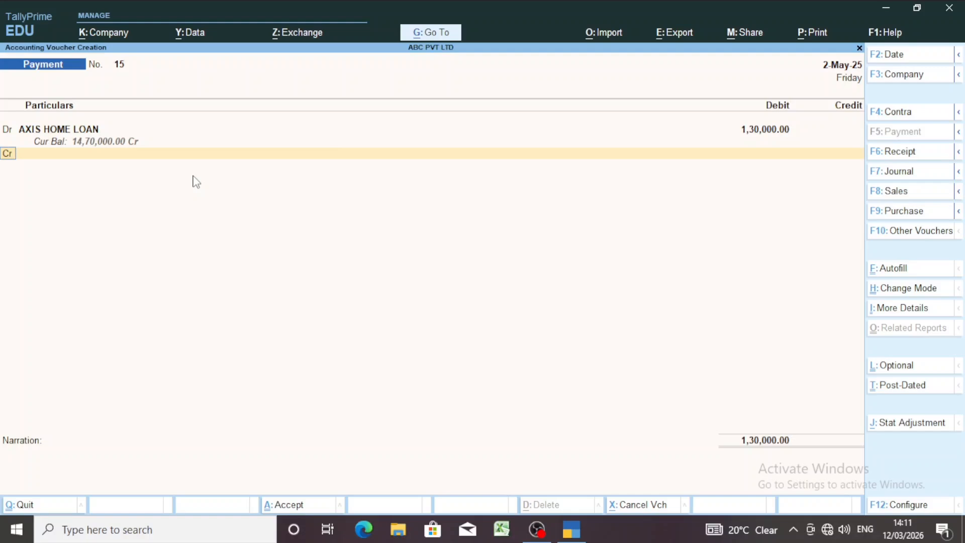
- Add a second debit line to the payment voucher and create a new ledger for it named INTEREST HOME LOAN
{"action": "type", "text": "D"}
{"action": "key", "text": "Return"}
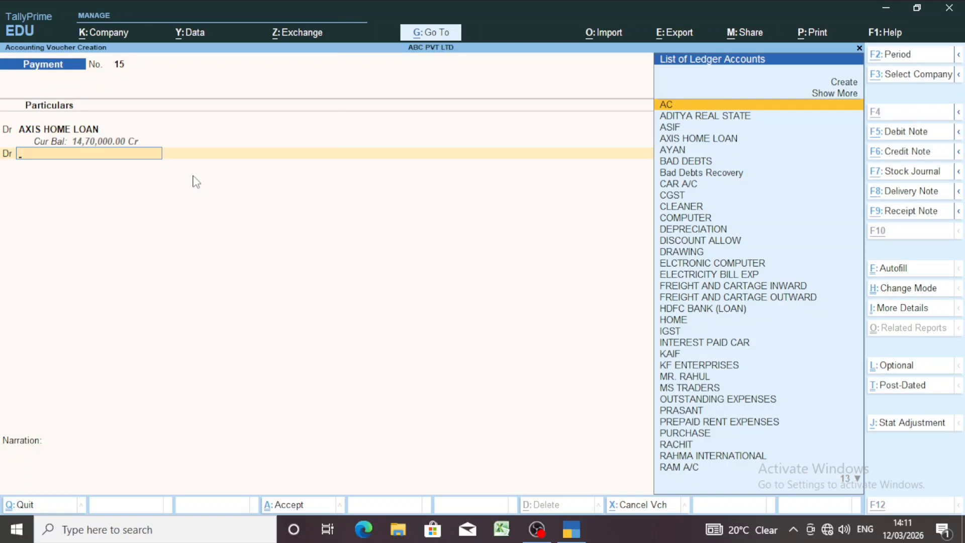
{"action": "key", "text": "alt+c"}
{"action": "type", "text": "IN"}
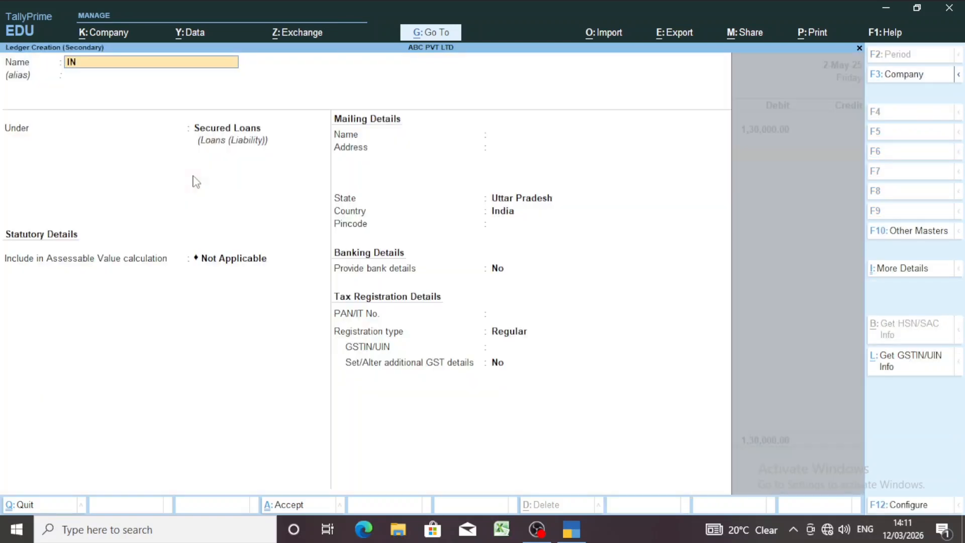
{"action": "type", "text": "TEREST LOAN"}
{"action": "key", "text": "Return"}
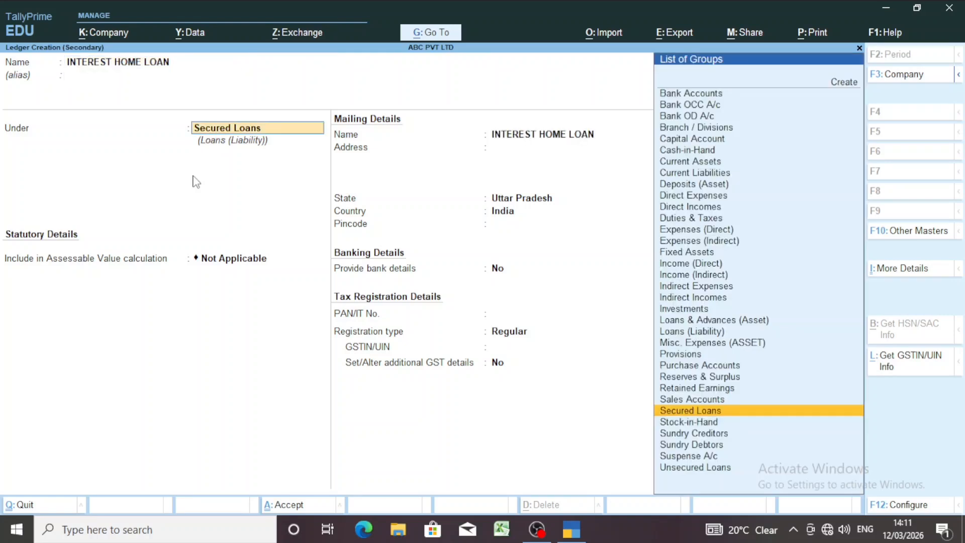
- Place INTEREST HOME LOAN under Indirect Expenses, set GST applicability to Not Applicable, and save the ledger
{"action": "type", "text": "IND"}
{"action": "key", "text": "Up"}
{"action": "key", "text": "Up"}
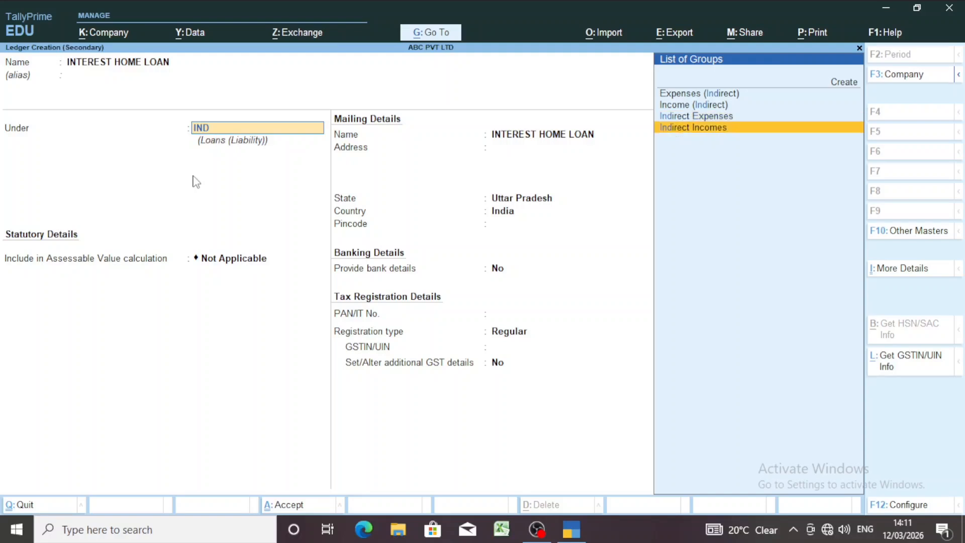
{"action": "key", "text": "Return"}
{"action": "key", "text": "Return"}
{"action": "key", "text": "Return"}
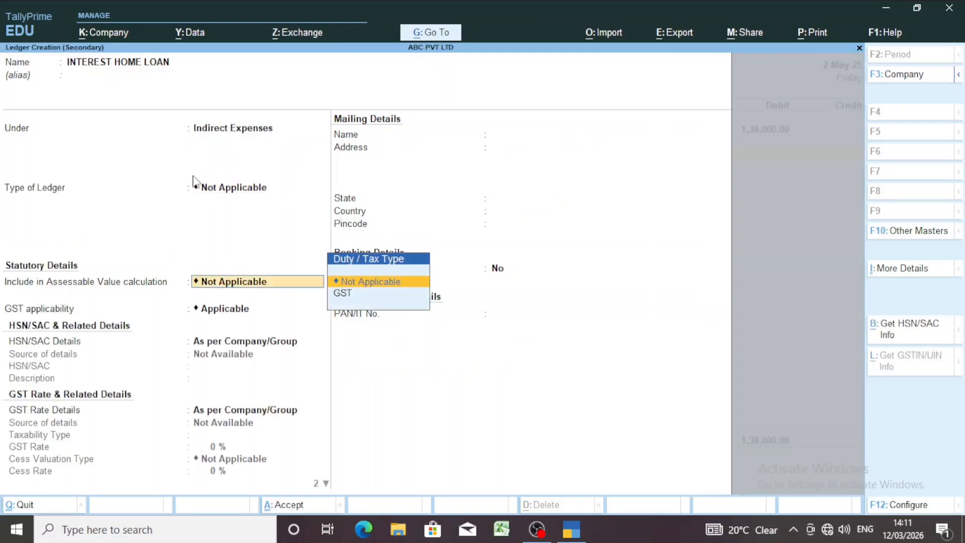
{"action": "key", "text": "Down"}
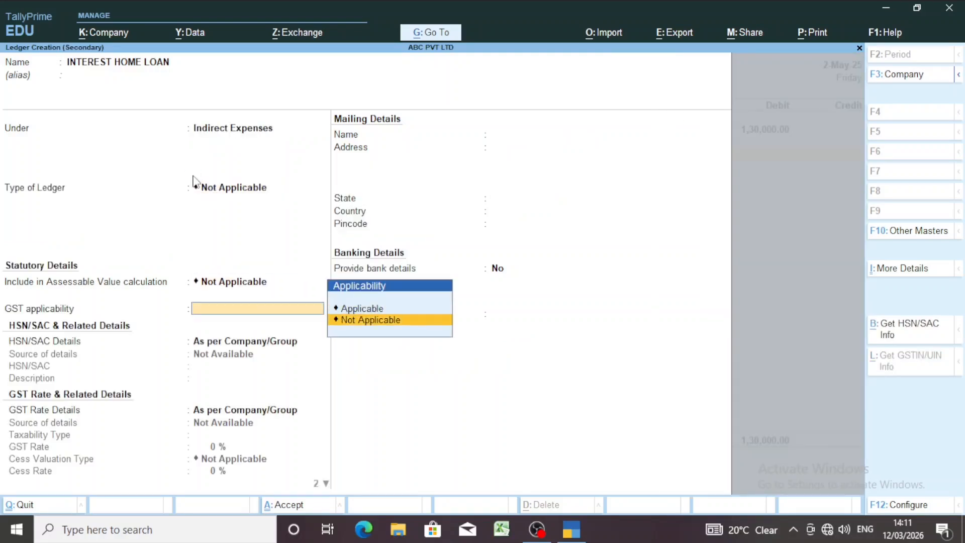
{"action": "key", "text": "Return"}
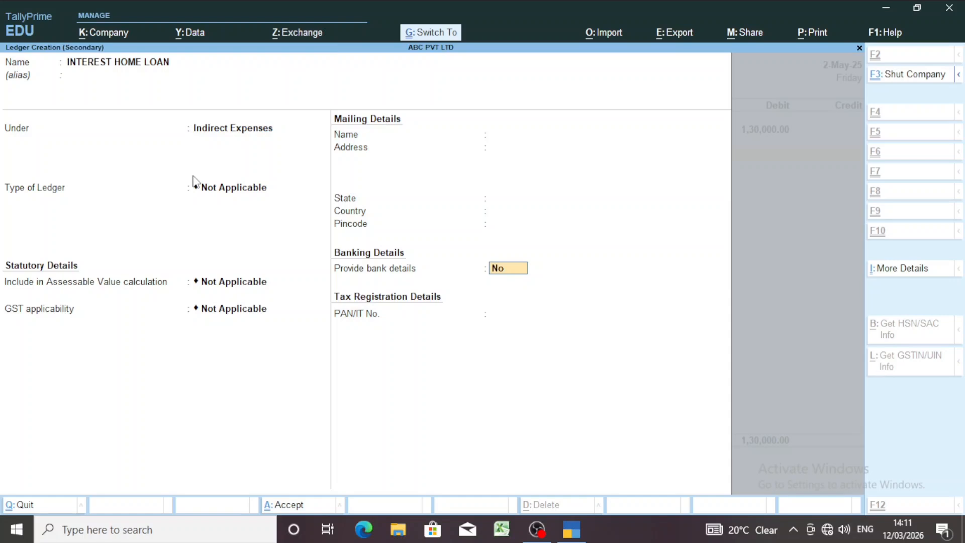
{"action": "key", "text": "ctrl+a"}
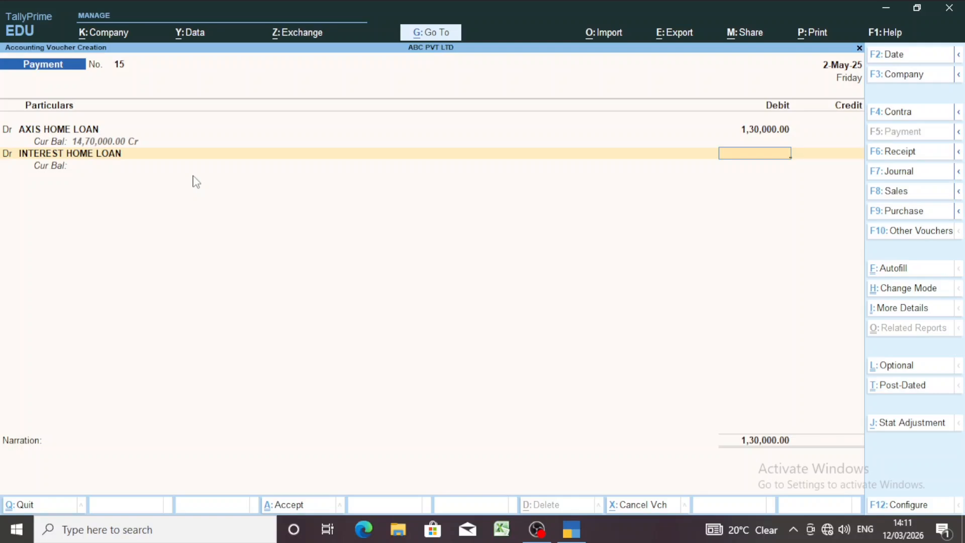
- Debit INTEREST HOME LOAN with 8,405.92 in the payment voucher
{"action": "type", "text": "8,405.92"}
{"action": "key", "text": "Return"}
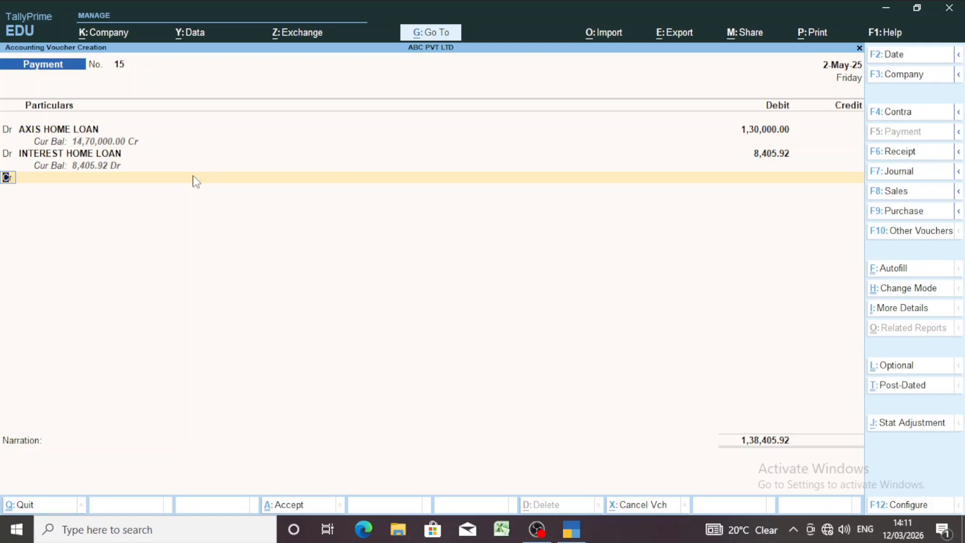
- Choose SBI BANK A/C as the credit ledger for the 1,38,405.92 loan payment
{"action": "key", "text": "Return"}
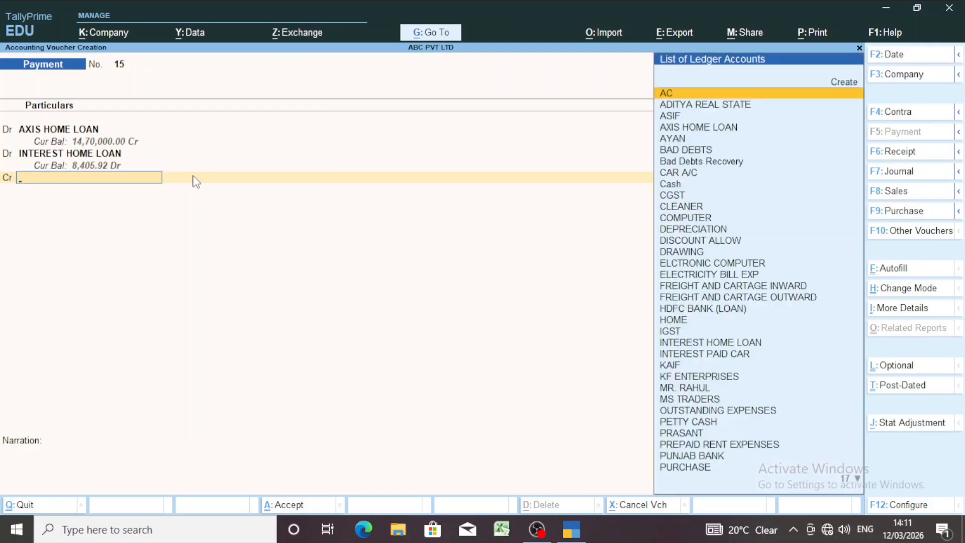
{"action": "type", "text": "K"}
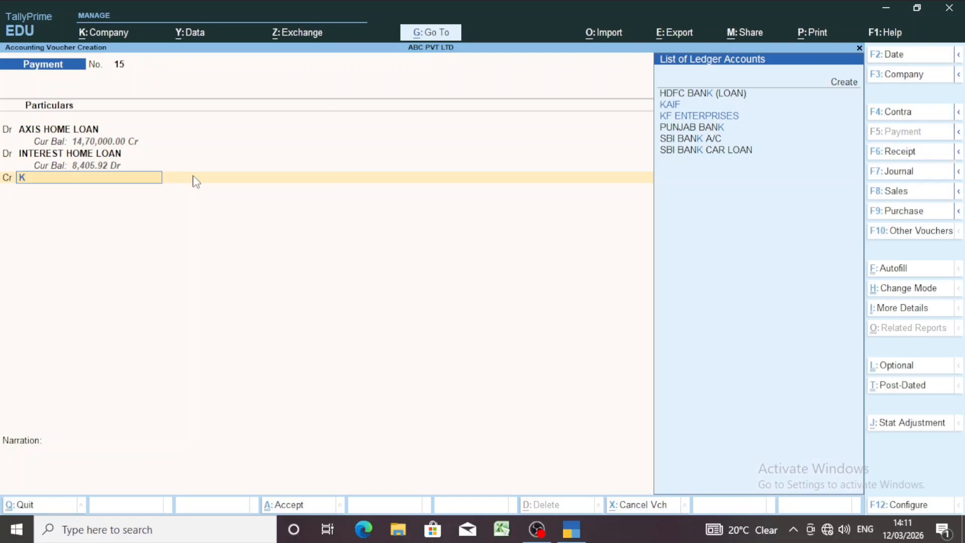
{"action": "key", "text": "Down"}
{"action": "key", "text": "Down"}
{"action": "key", "text": "Down"}
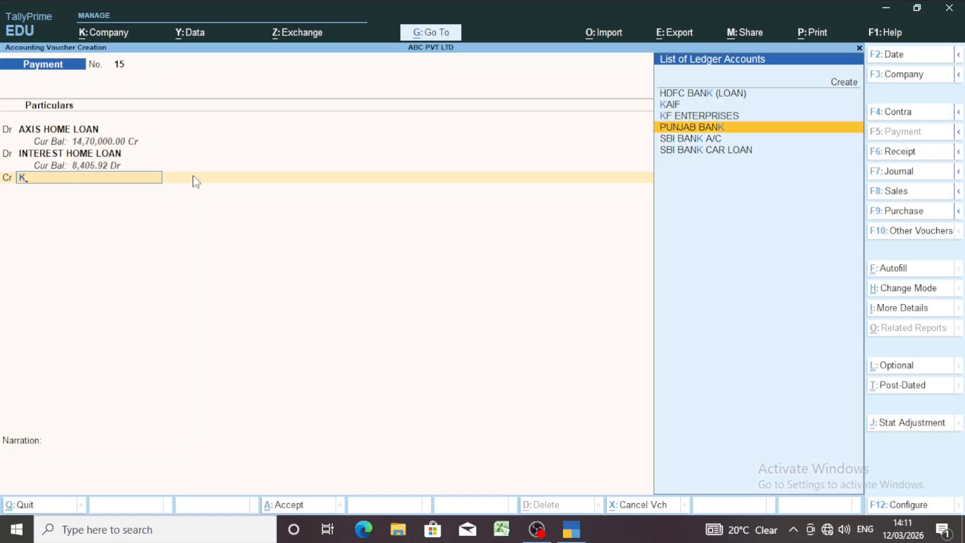
{"action": "key", "text": "Down"}
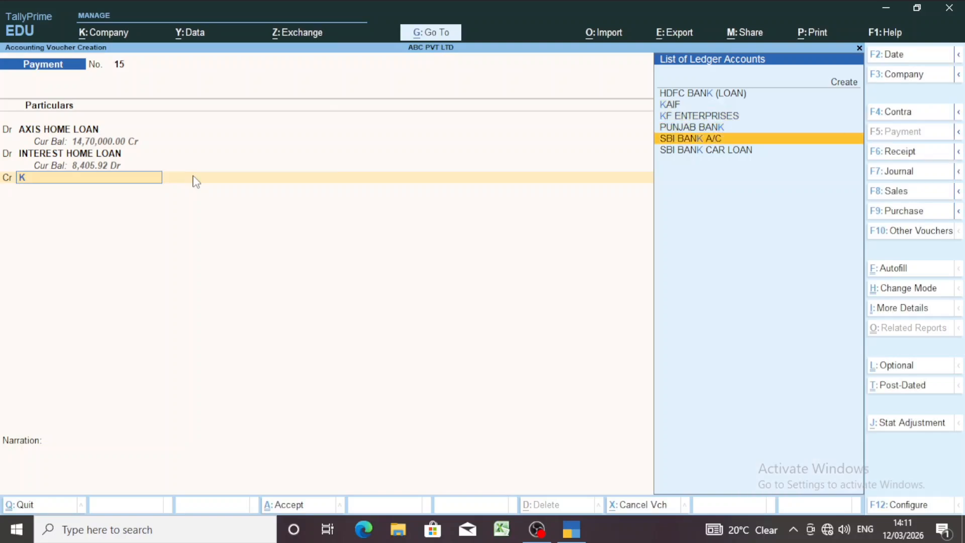
{"action": "key", "text": "Return"}
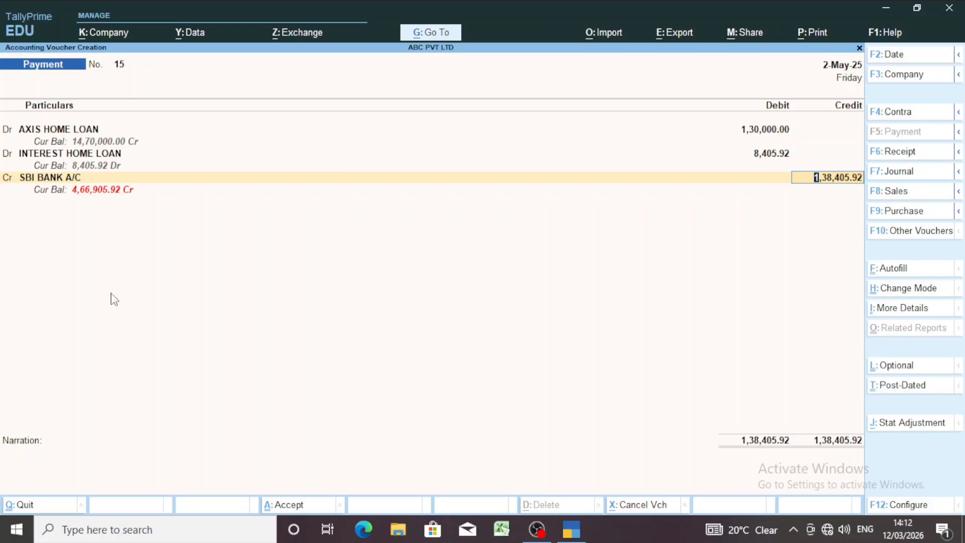
- Keep the bank allocation as a Cheque without an instrument number and save the payment voucher without a narration
{"action": "key", "text": "Return"}
{"action": "key", "text": "Return"}
{"action": "key", "text": "Return"}
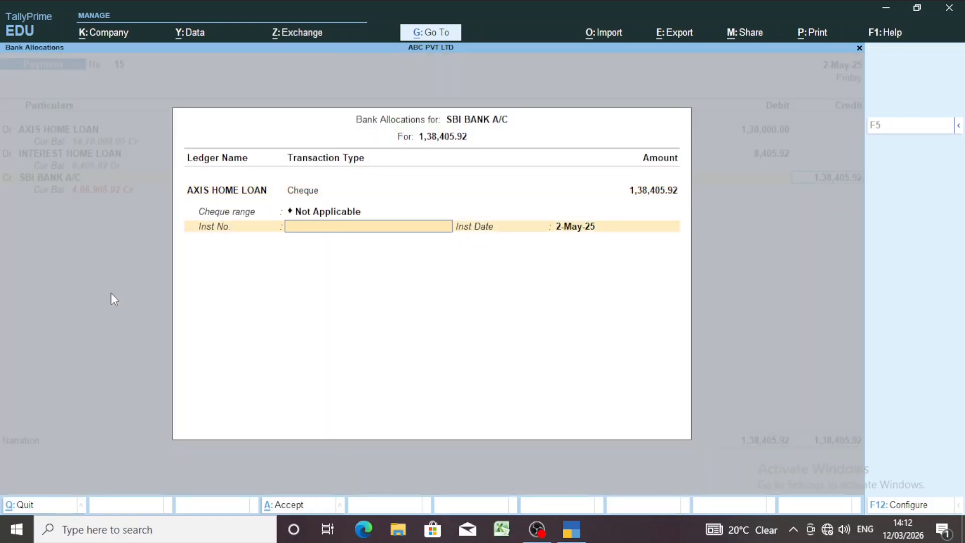
{"action": "key", "text": "Return"}
{"action": "key", "text": "Return"}
{"action": "key", "text": "Return"}
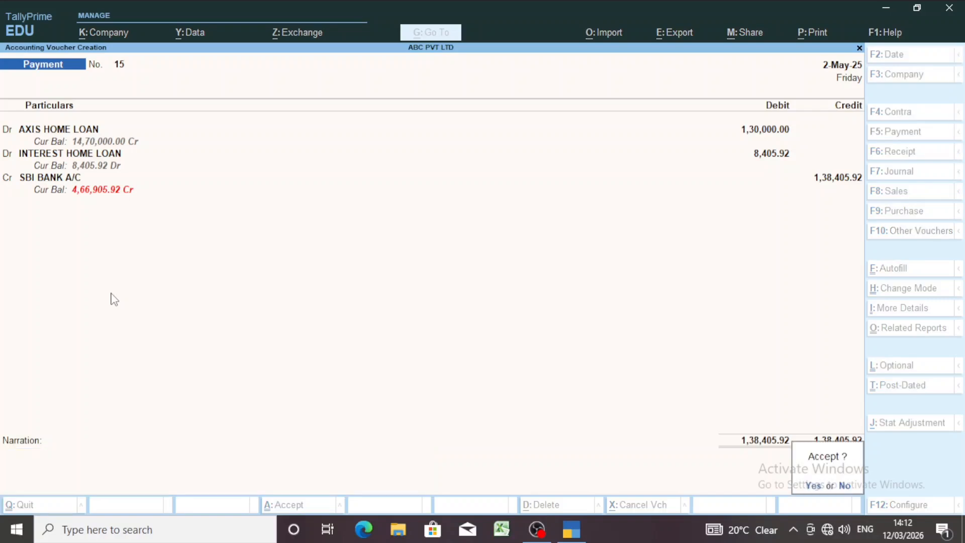
{"action": "key", "text": "Return"}
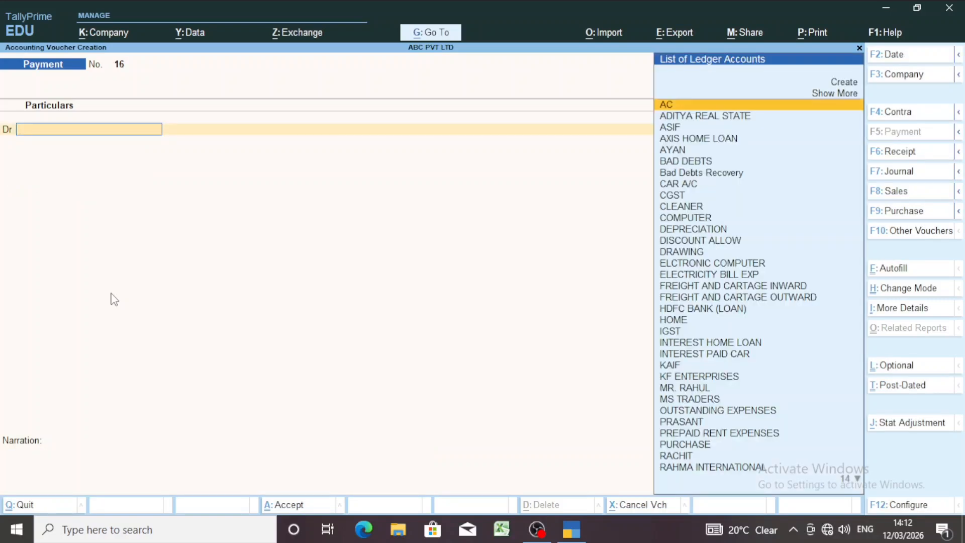
- Leave payment voucher entry and open the AXIS HOME LOAN ledger report from the account books
{"action": "key", "text": "Escape"}
{"action": "key", "text": "Return"}
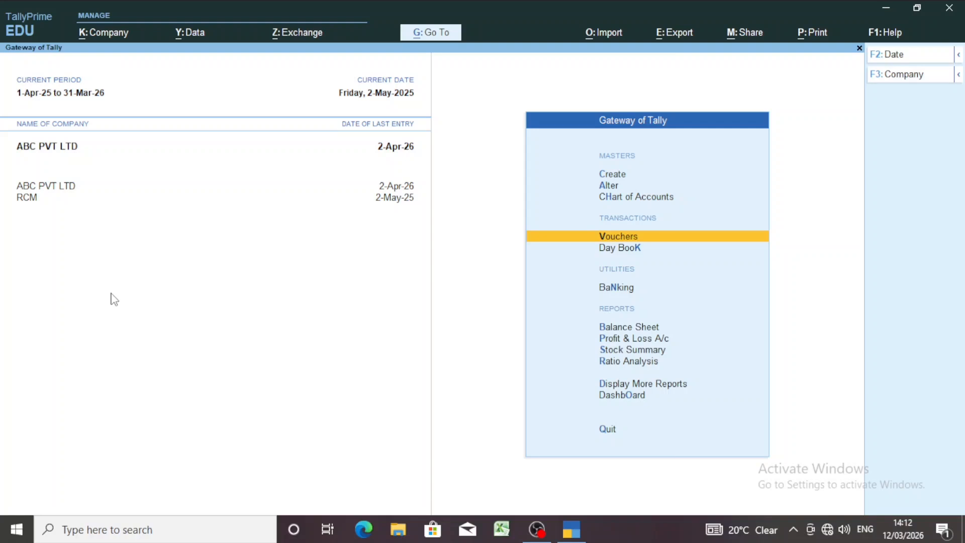
{"action": "key", "text": "d"}
{"action": "key", "text": "a"}
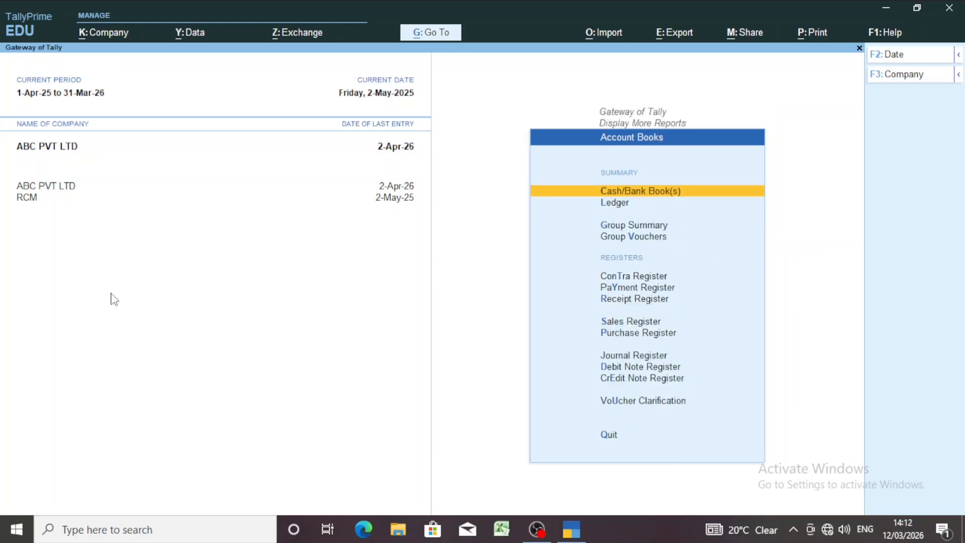
{"action": "key", "text": "l"}
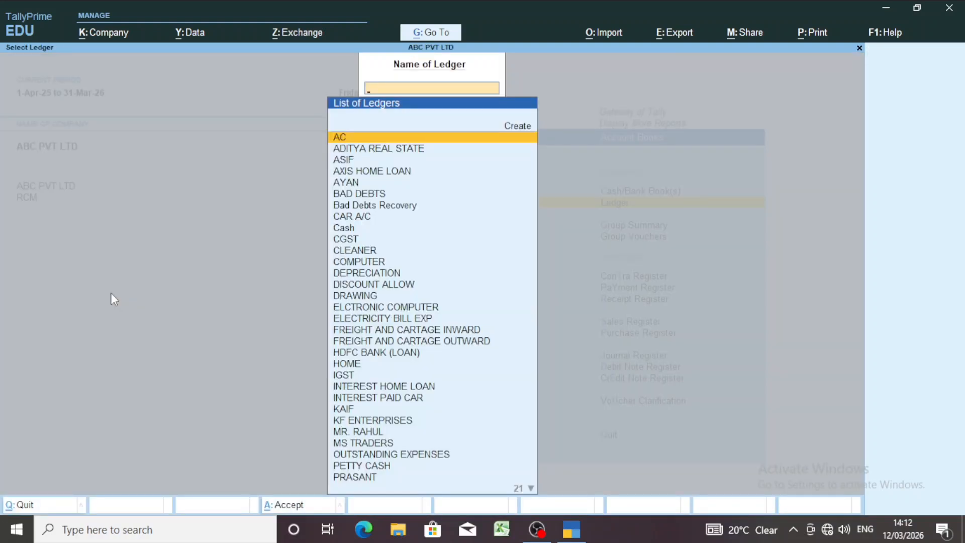
{"action": "type", "text": "AXI"}
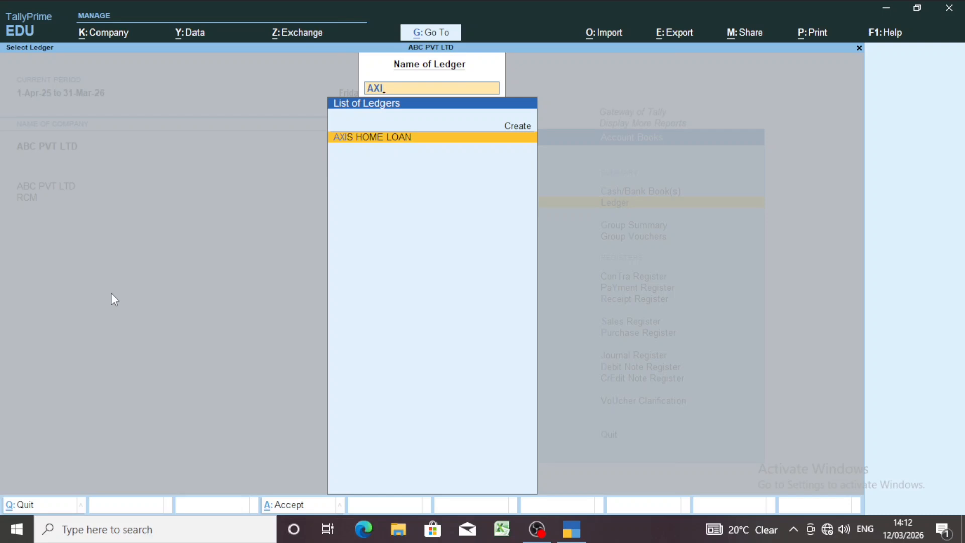
{"action": "key", "text": "Return"}
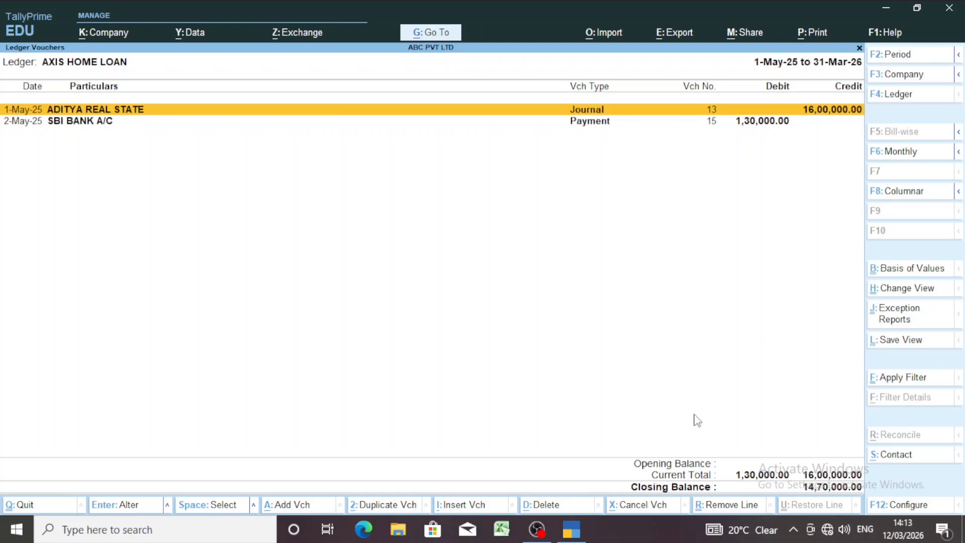
- Examine the debit and credit entries of the 2-May-25 SBI BANK A/C payment in the AXIS HOME LOAN ledger and close the voucher without saving
{"action": "key", "text": "Down"}
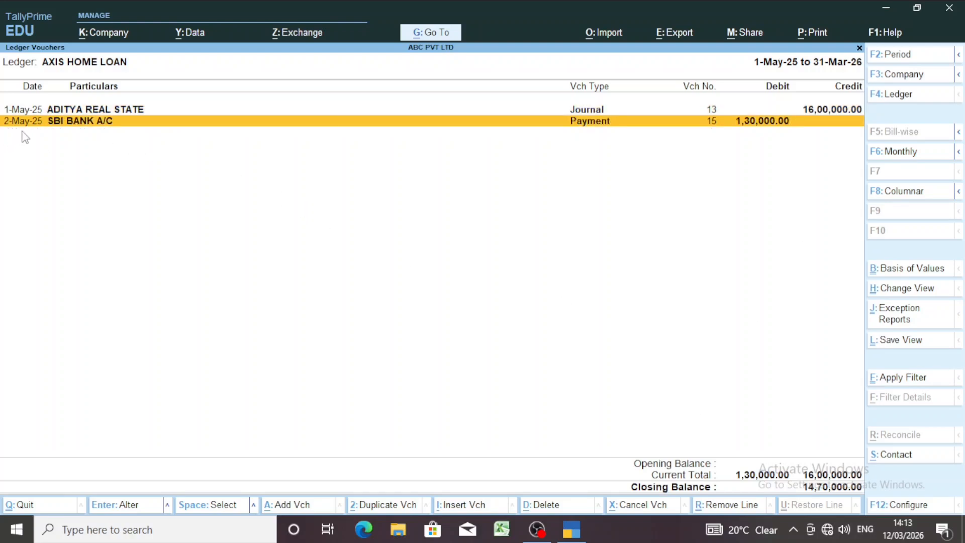
{"action": "left_click", "coordinate": [757, 133]}
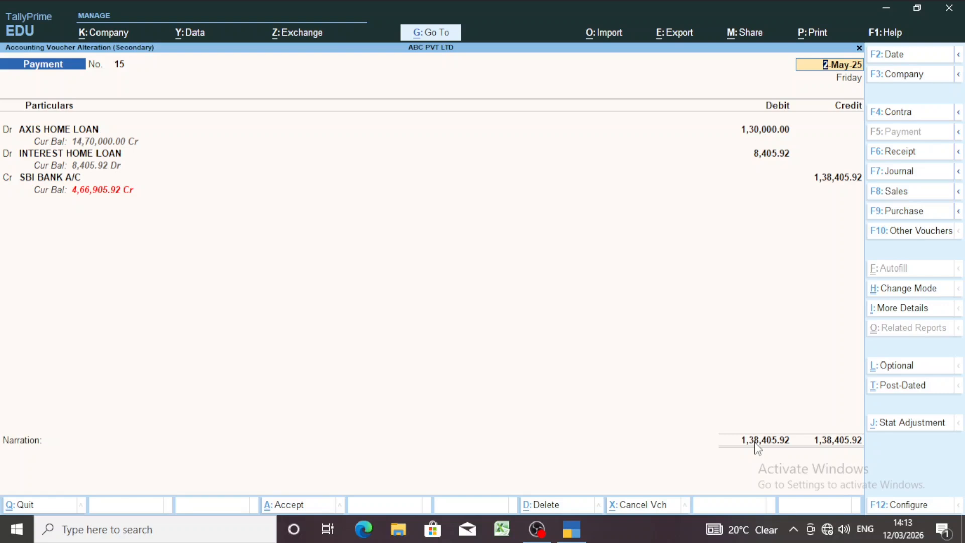
{"action": "key", "text": "BackSpace"}
{"action": "key", "text": "Escape"}
{"action": "key", "text": "y"}
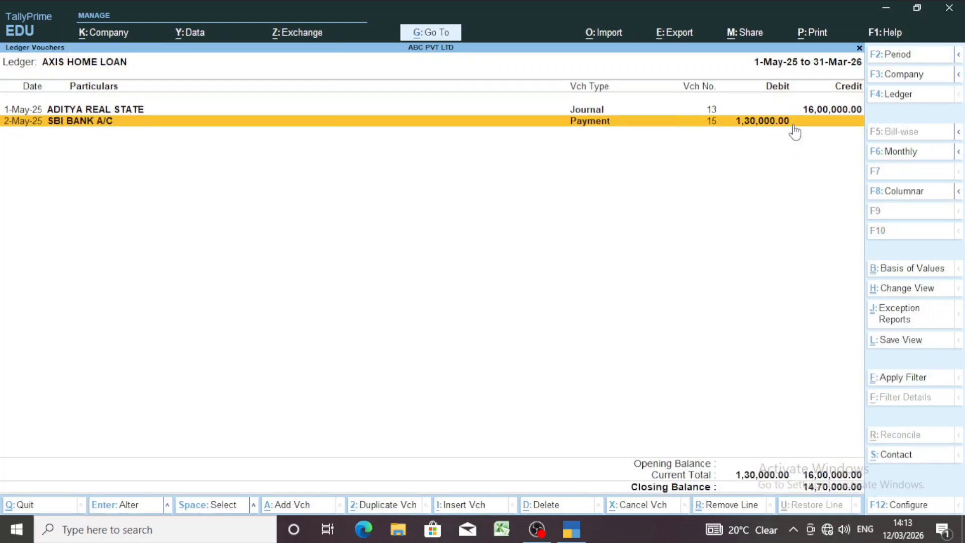
{"action": "key", "text": "Return"}
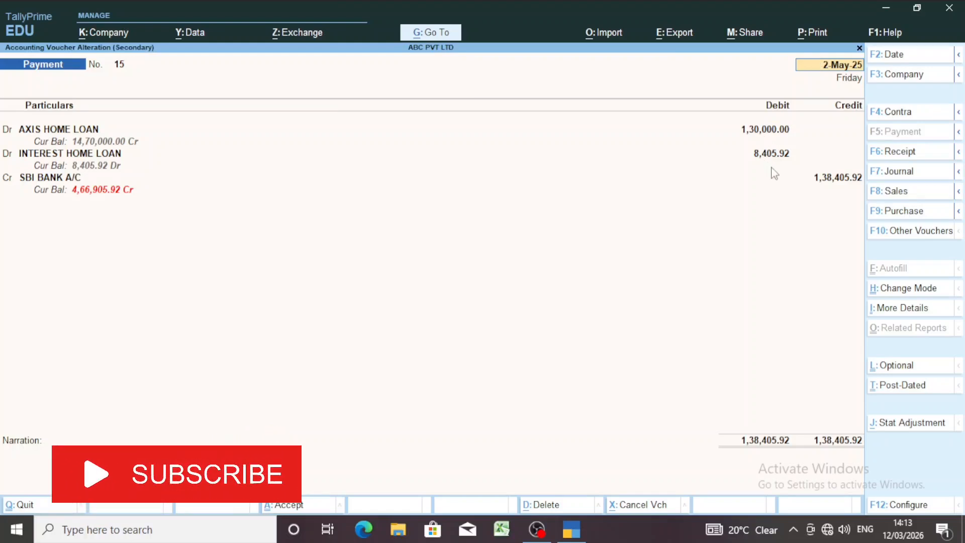
{"action": "key", "text": "Escape"}
{"action": "key", "text": "y"}
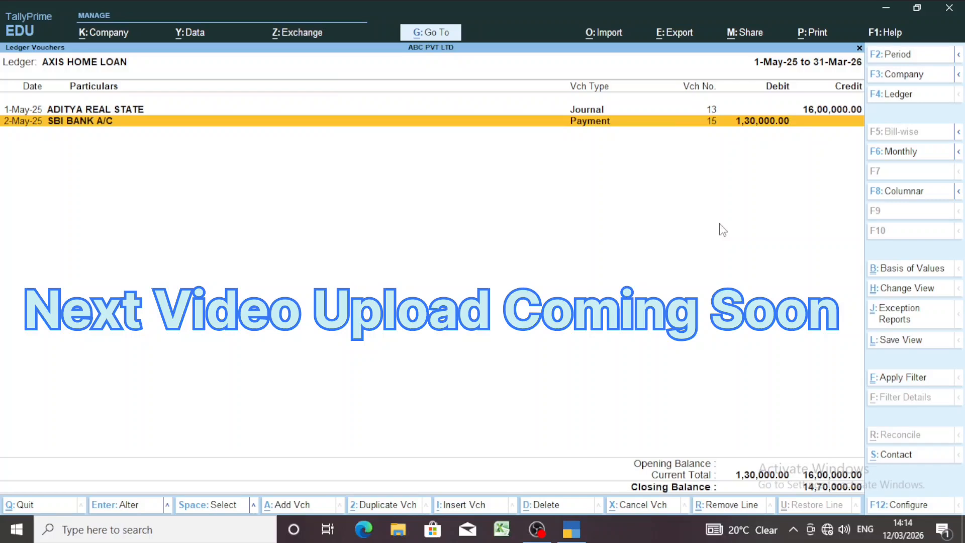
- Close the AXIS HOME LOAN ledger report and return to the Gateway of Tally
{"action": "key", "text": "Escape"}
{"action": "key", "text": "Escape"}
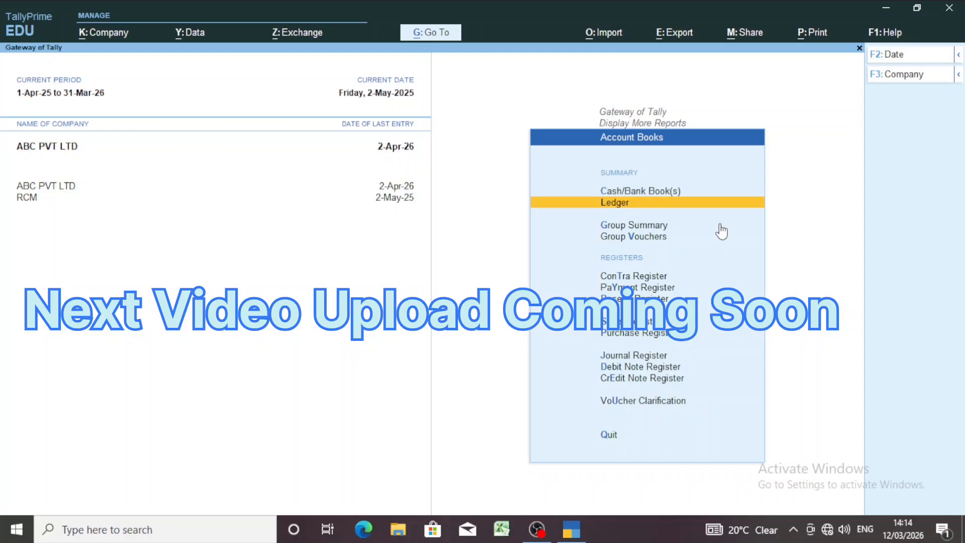
{"action": "key", "text": "Escape"}
{"action": "key", "text": "Escape"}
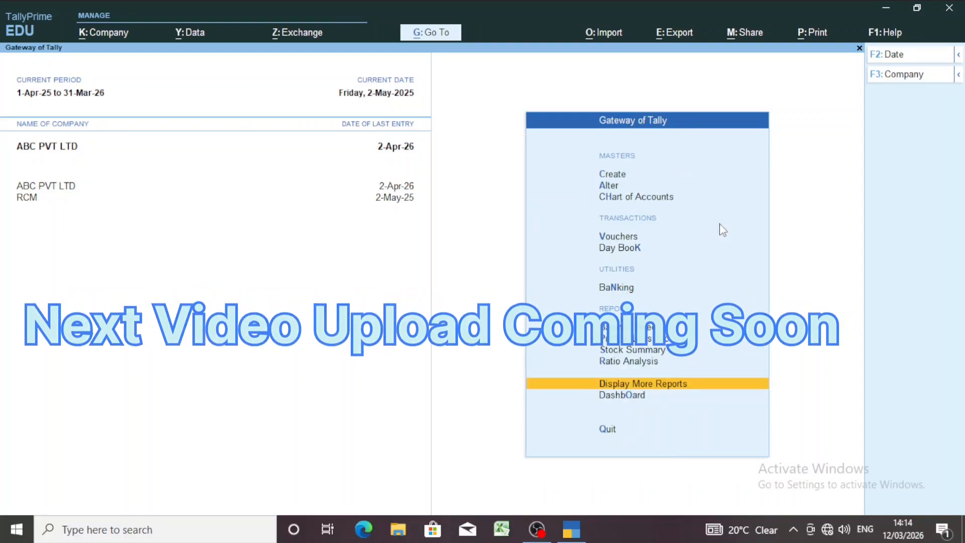
{"action": "key", "text": "ctrl"}
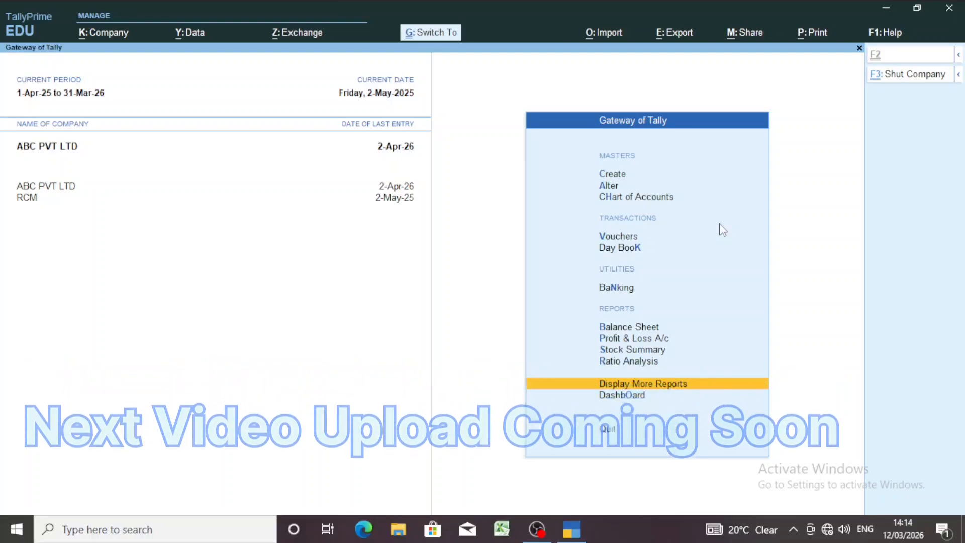